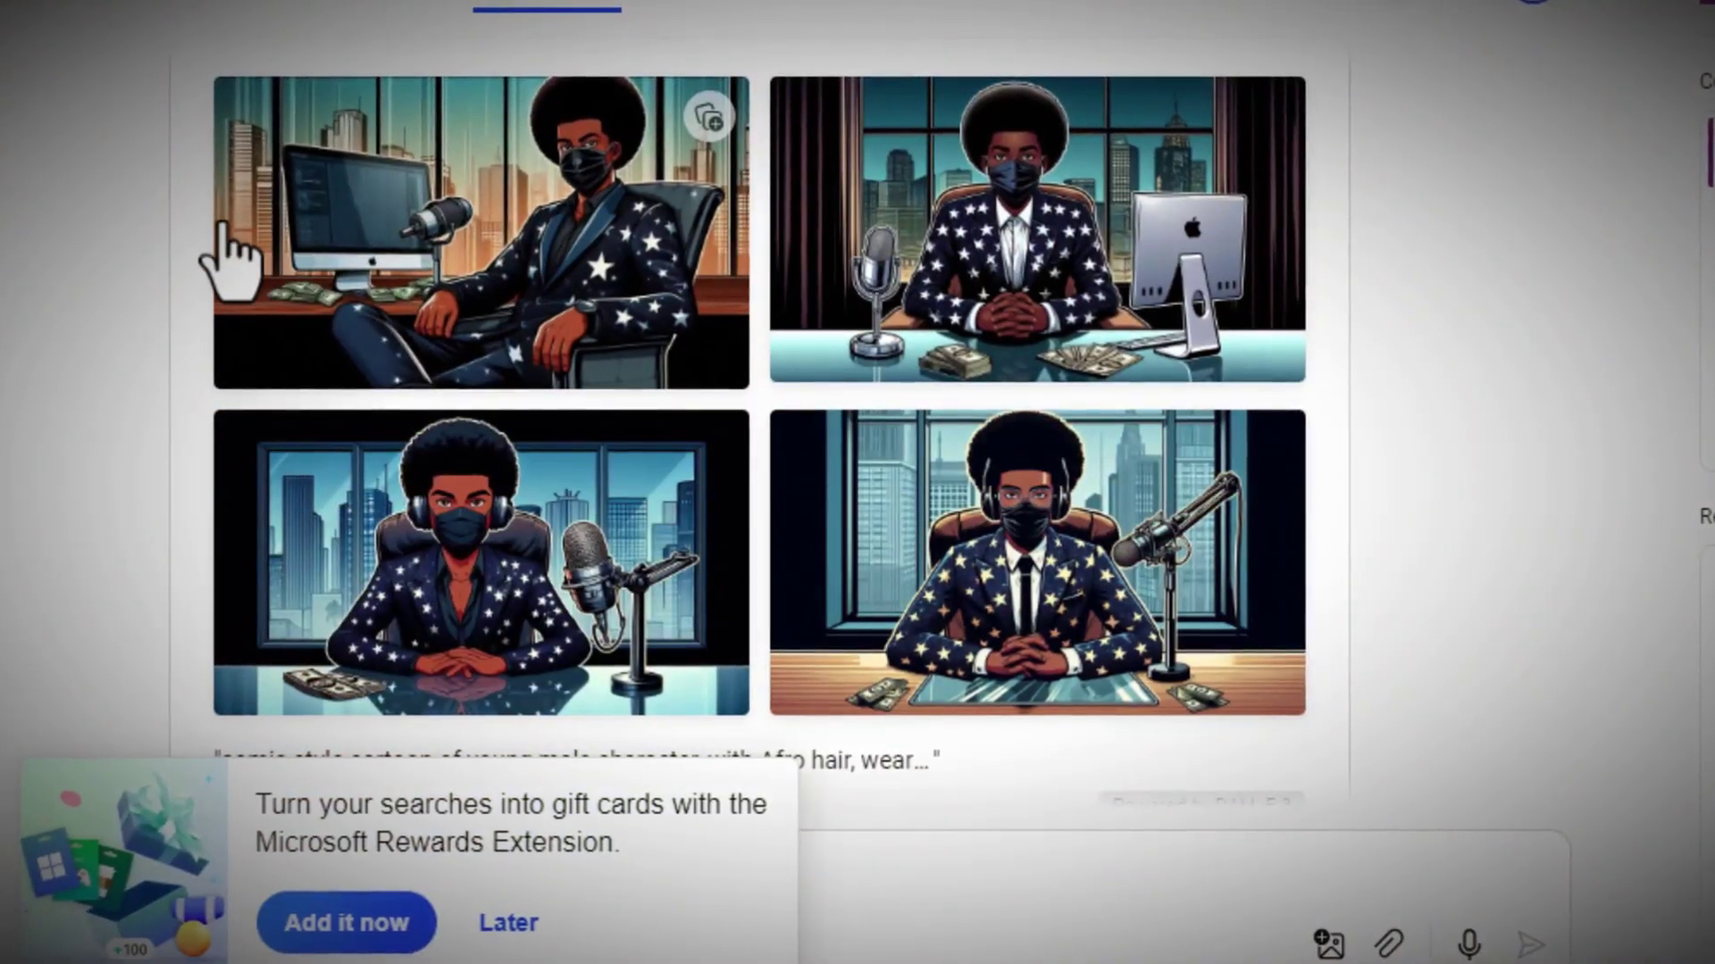
pyautogui.scroll(2, 420, 210)
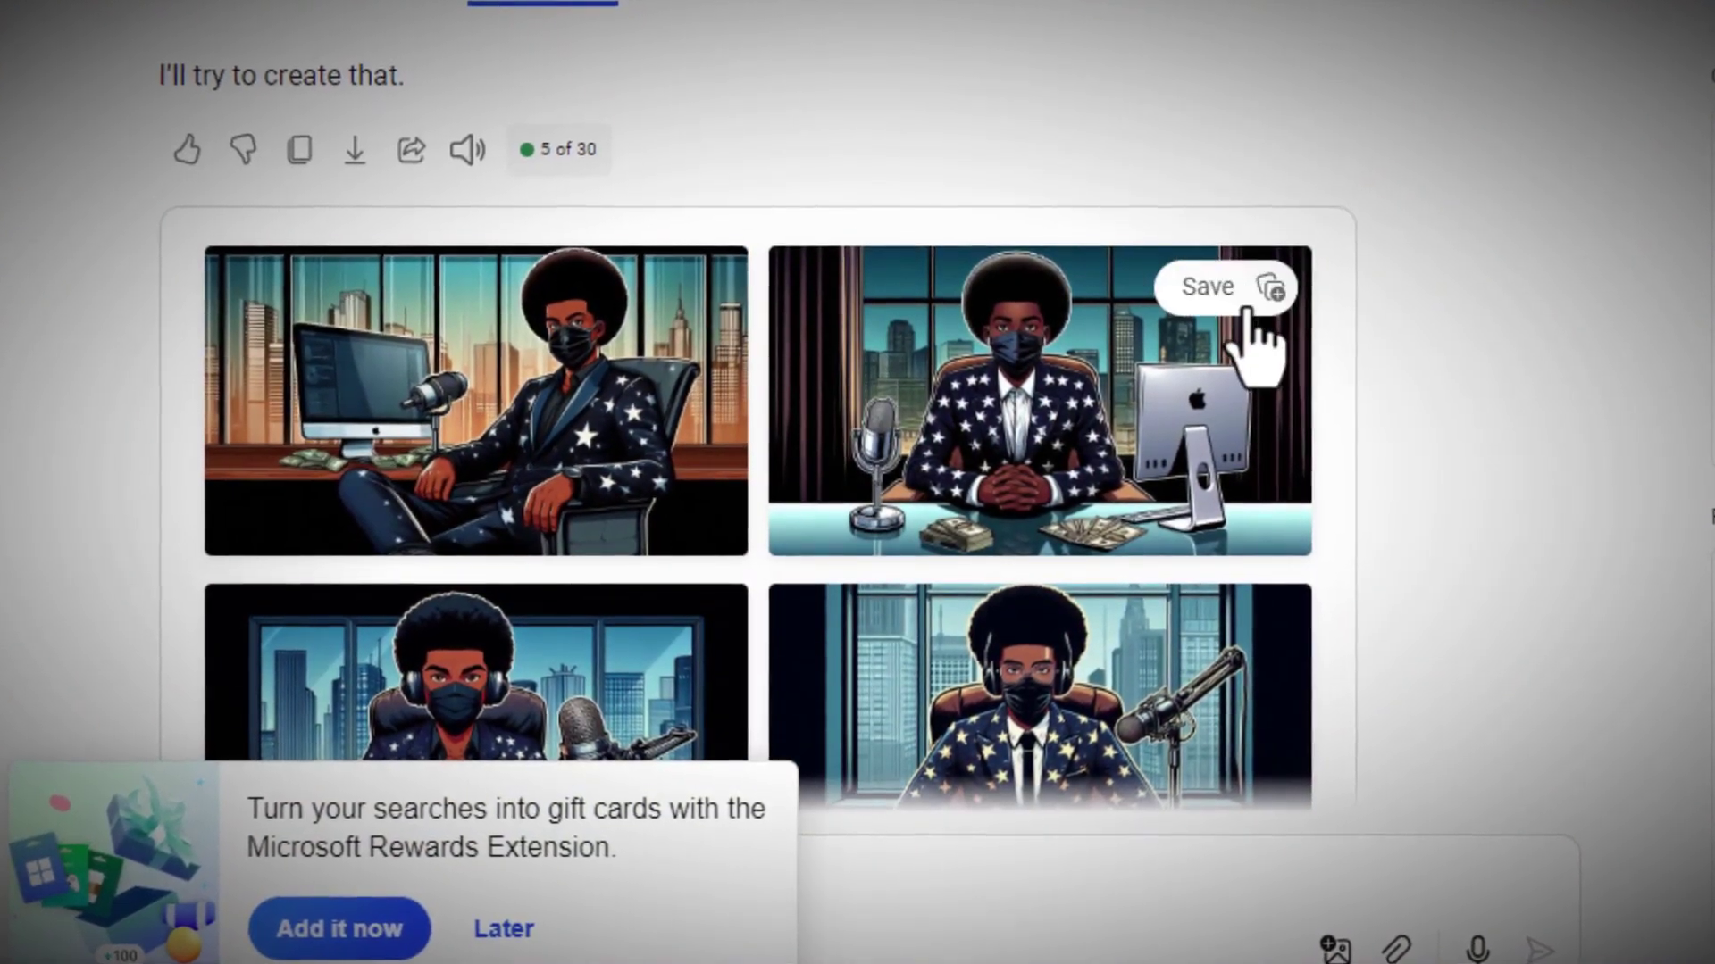
pyautogui.scroll(-2, 1247, 313)
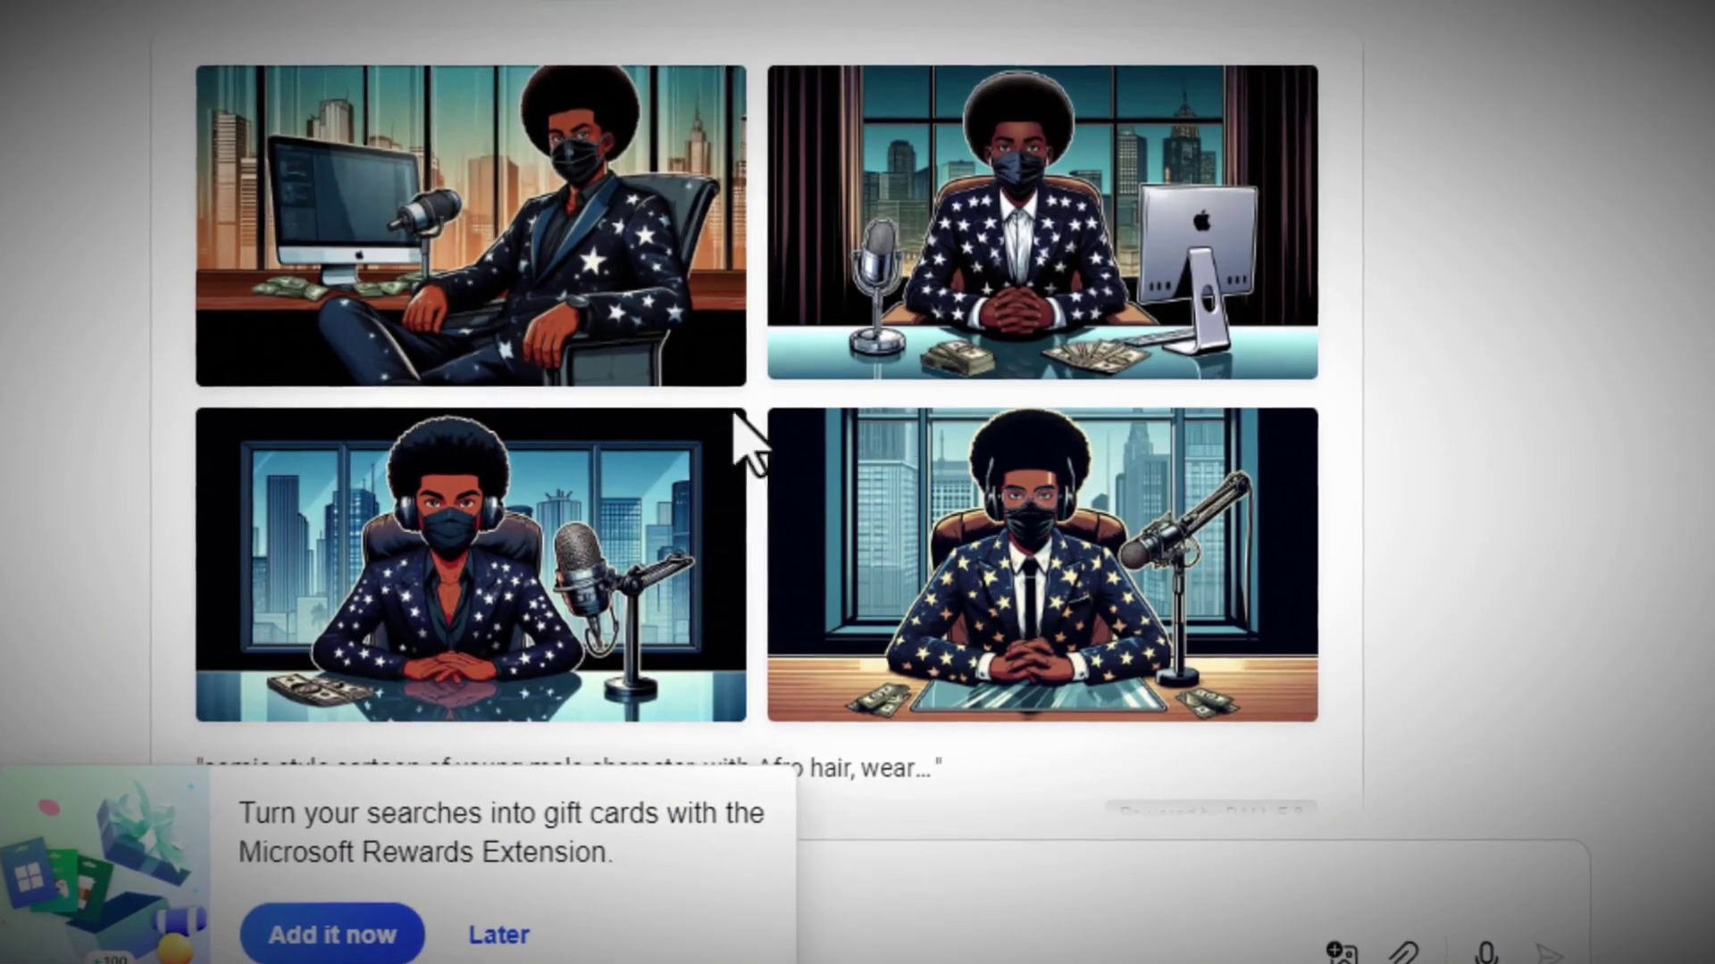
pyautogui.scroll(-2, 1123, 443)
pyautogui.scroll(-2, 1207, 475)
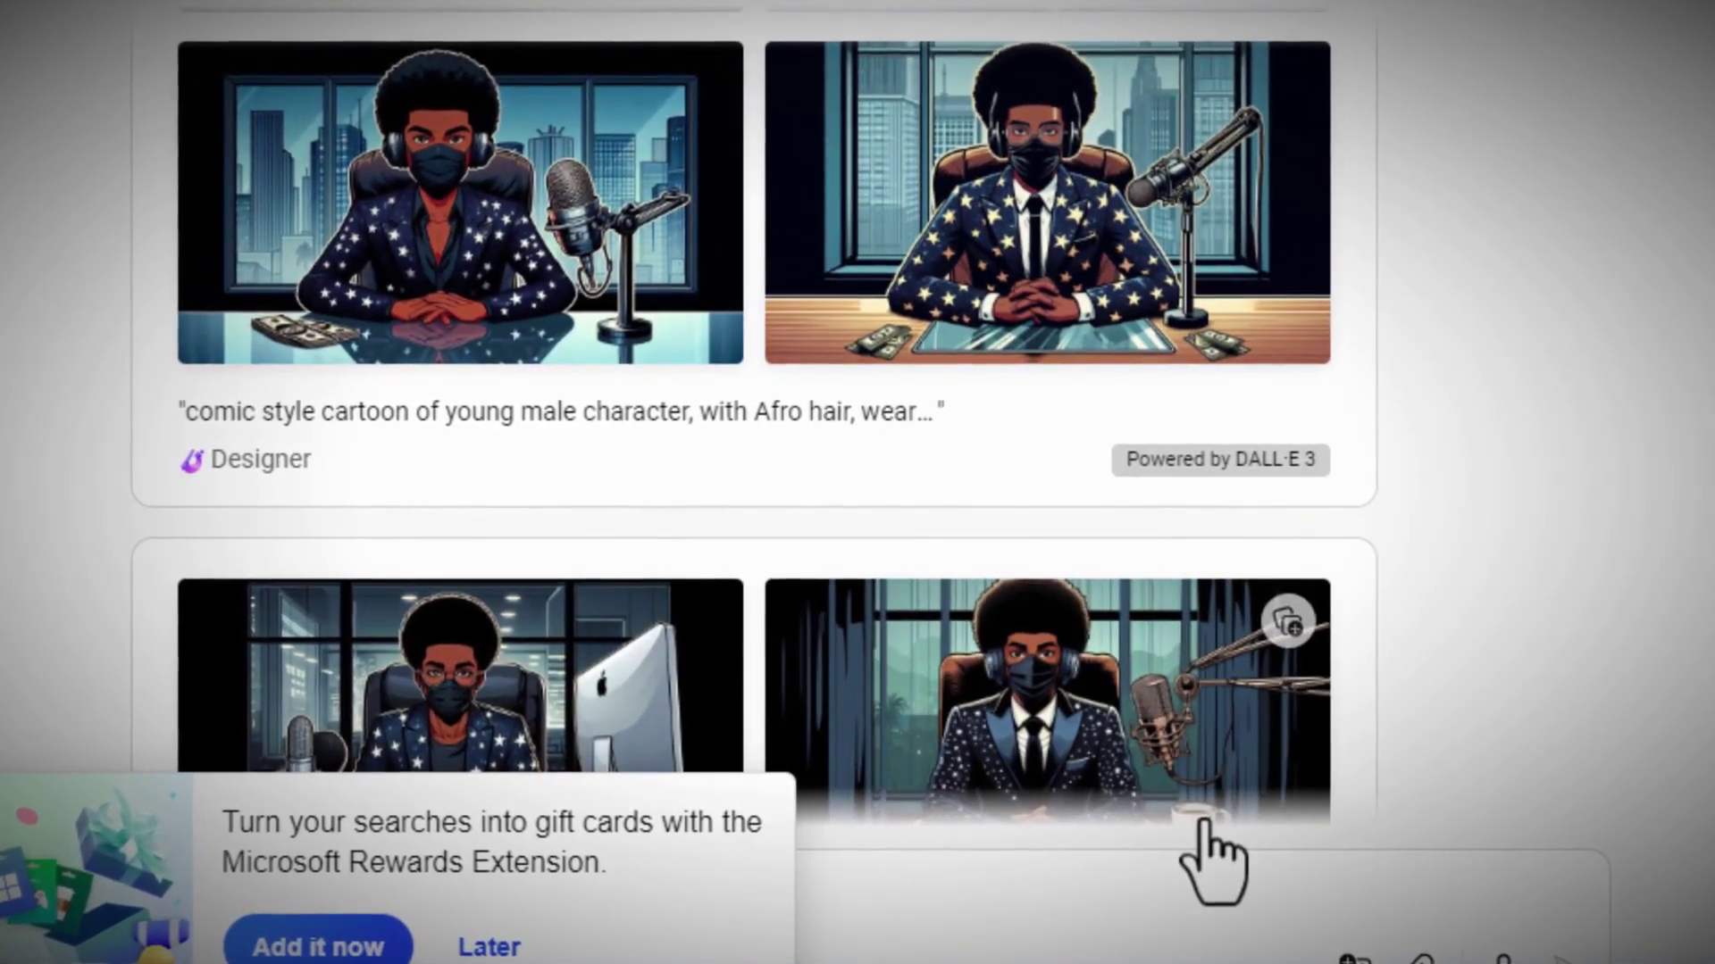
pyautogui.scroll(2, 1469, 428)
pyautogui.scroll(-4, 1472, 429)
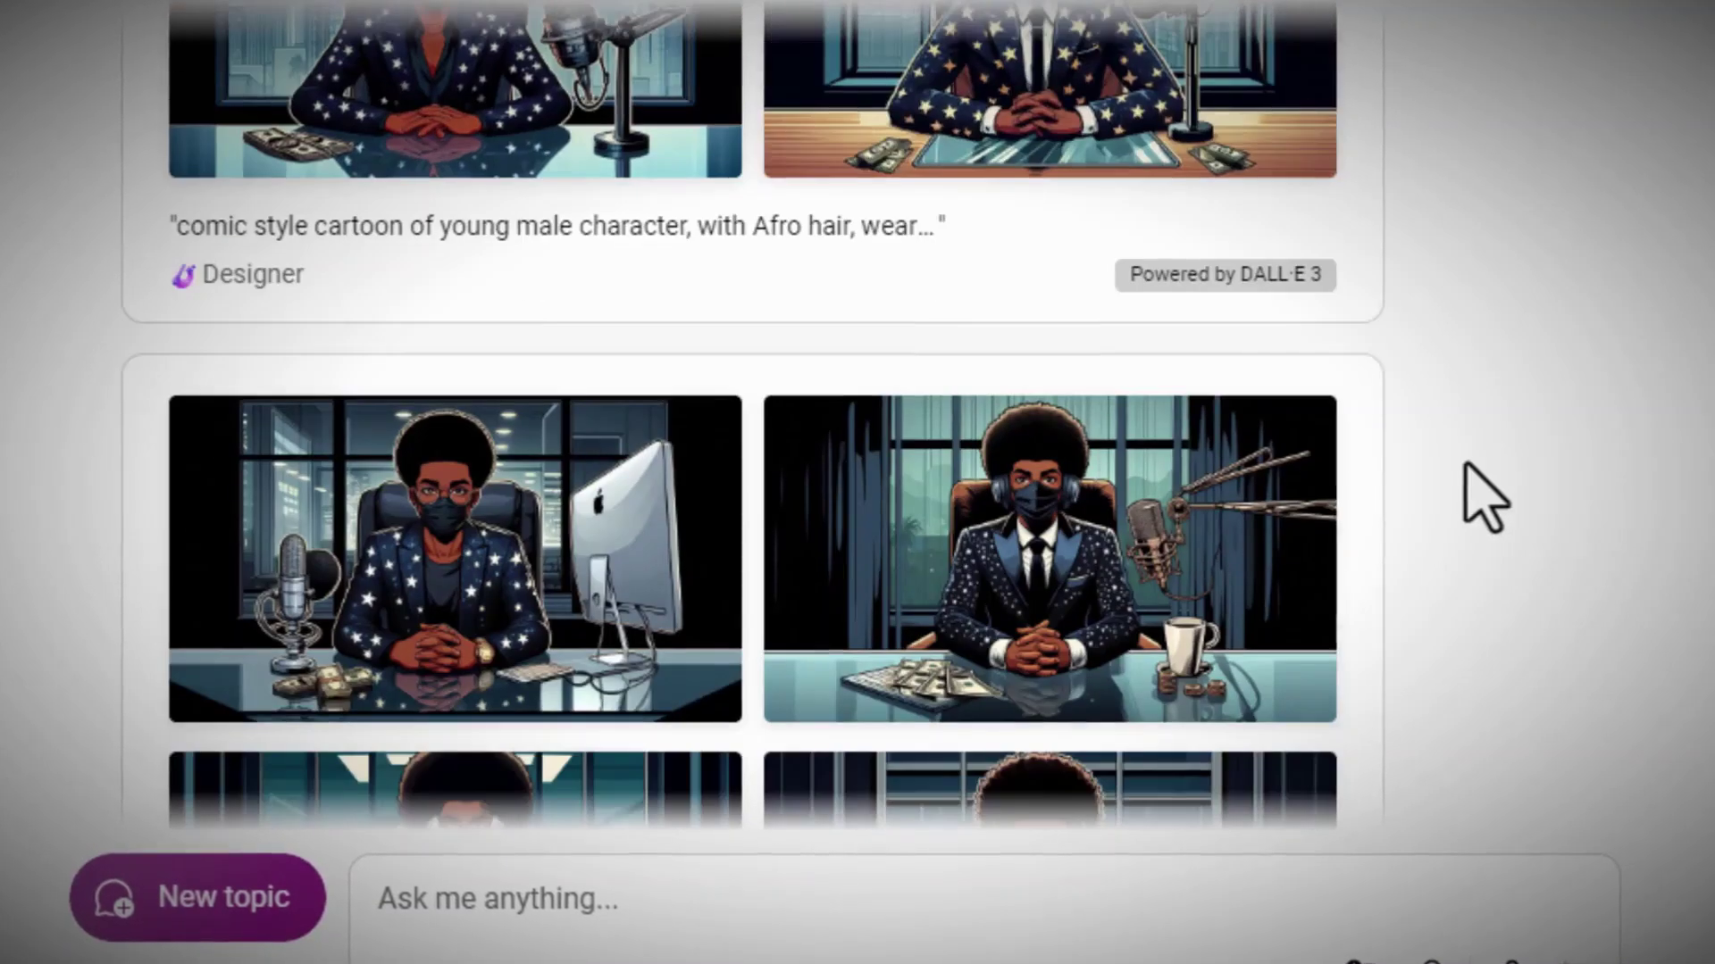
pyautogui.scroll(-2, 1474, 490)
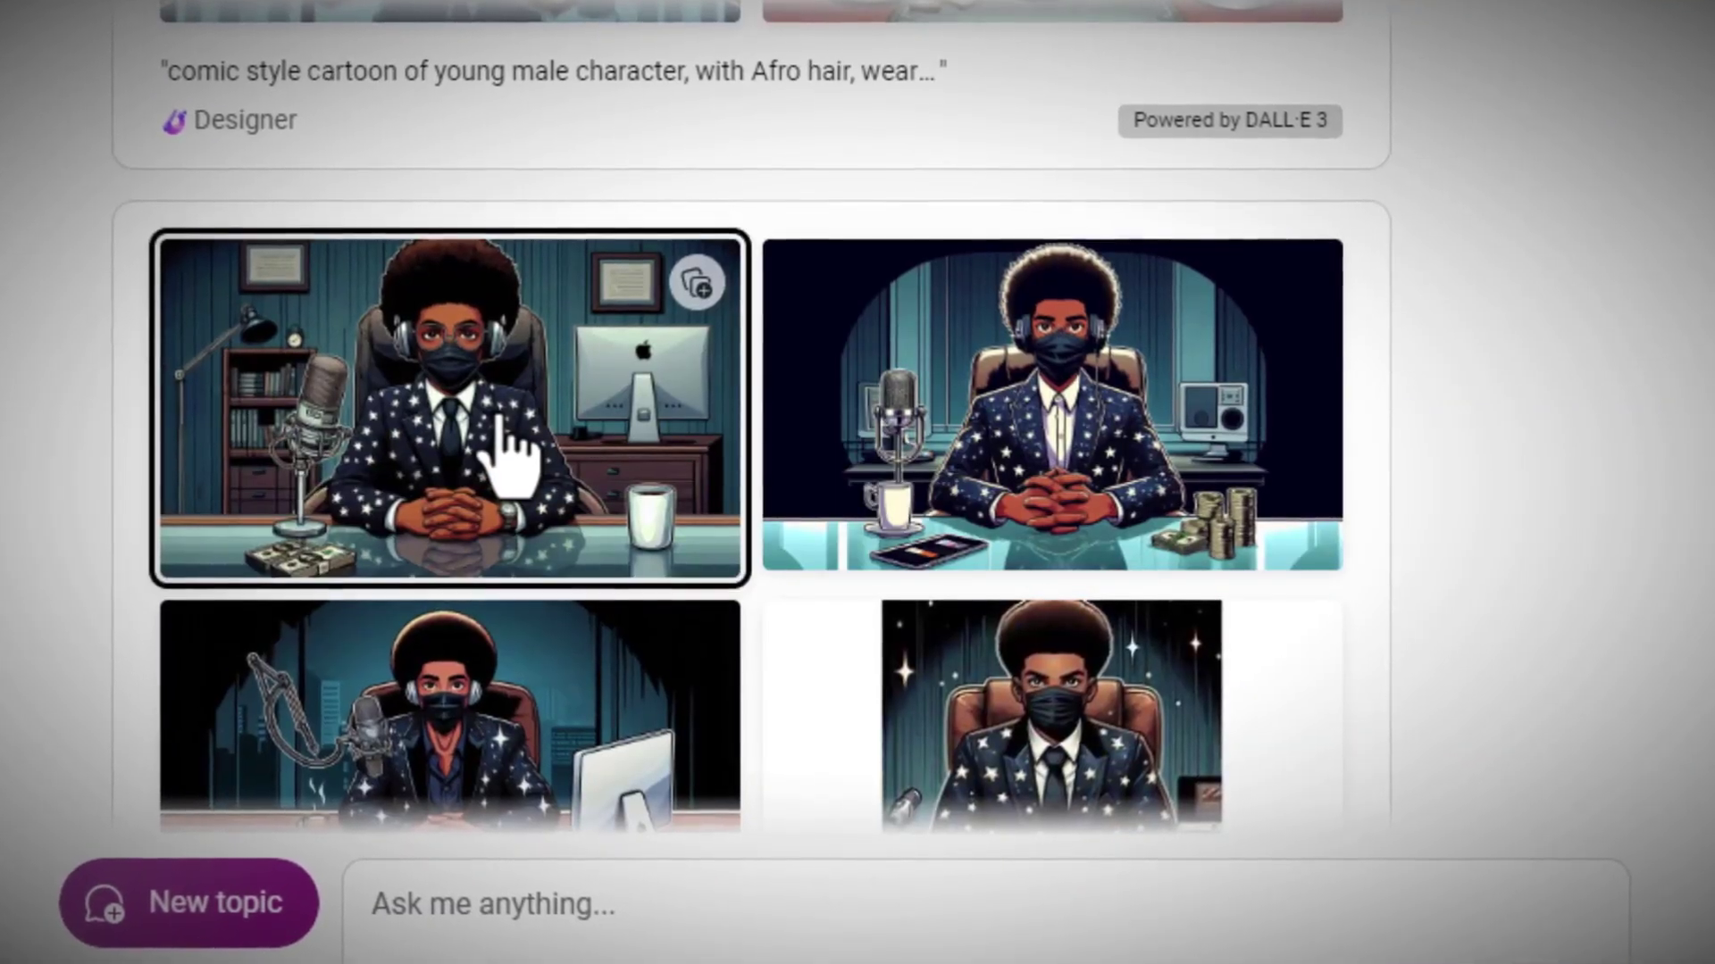
# Recreate the chosen podcast-office character image in Square format and accept the result.
pyautogui.click(502, 436)
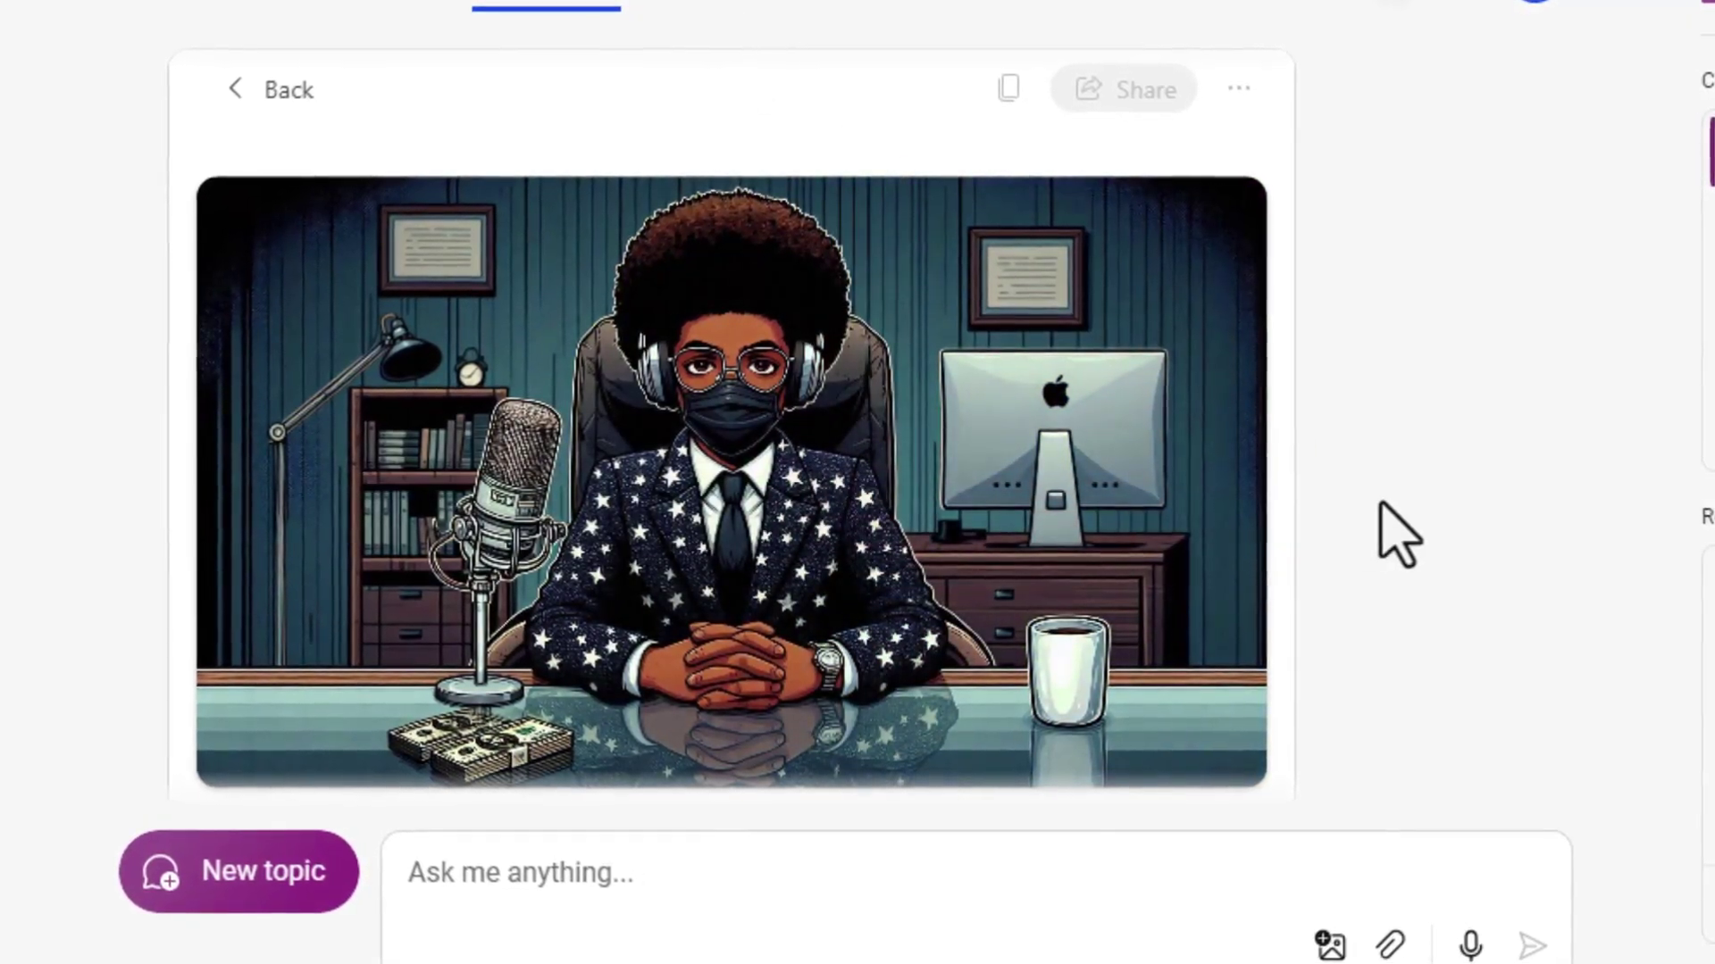
pyautogui.scroll(-2, 1075, 504)
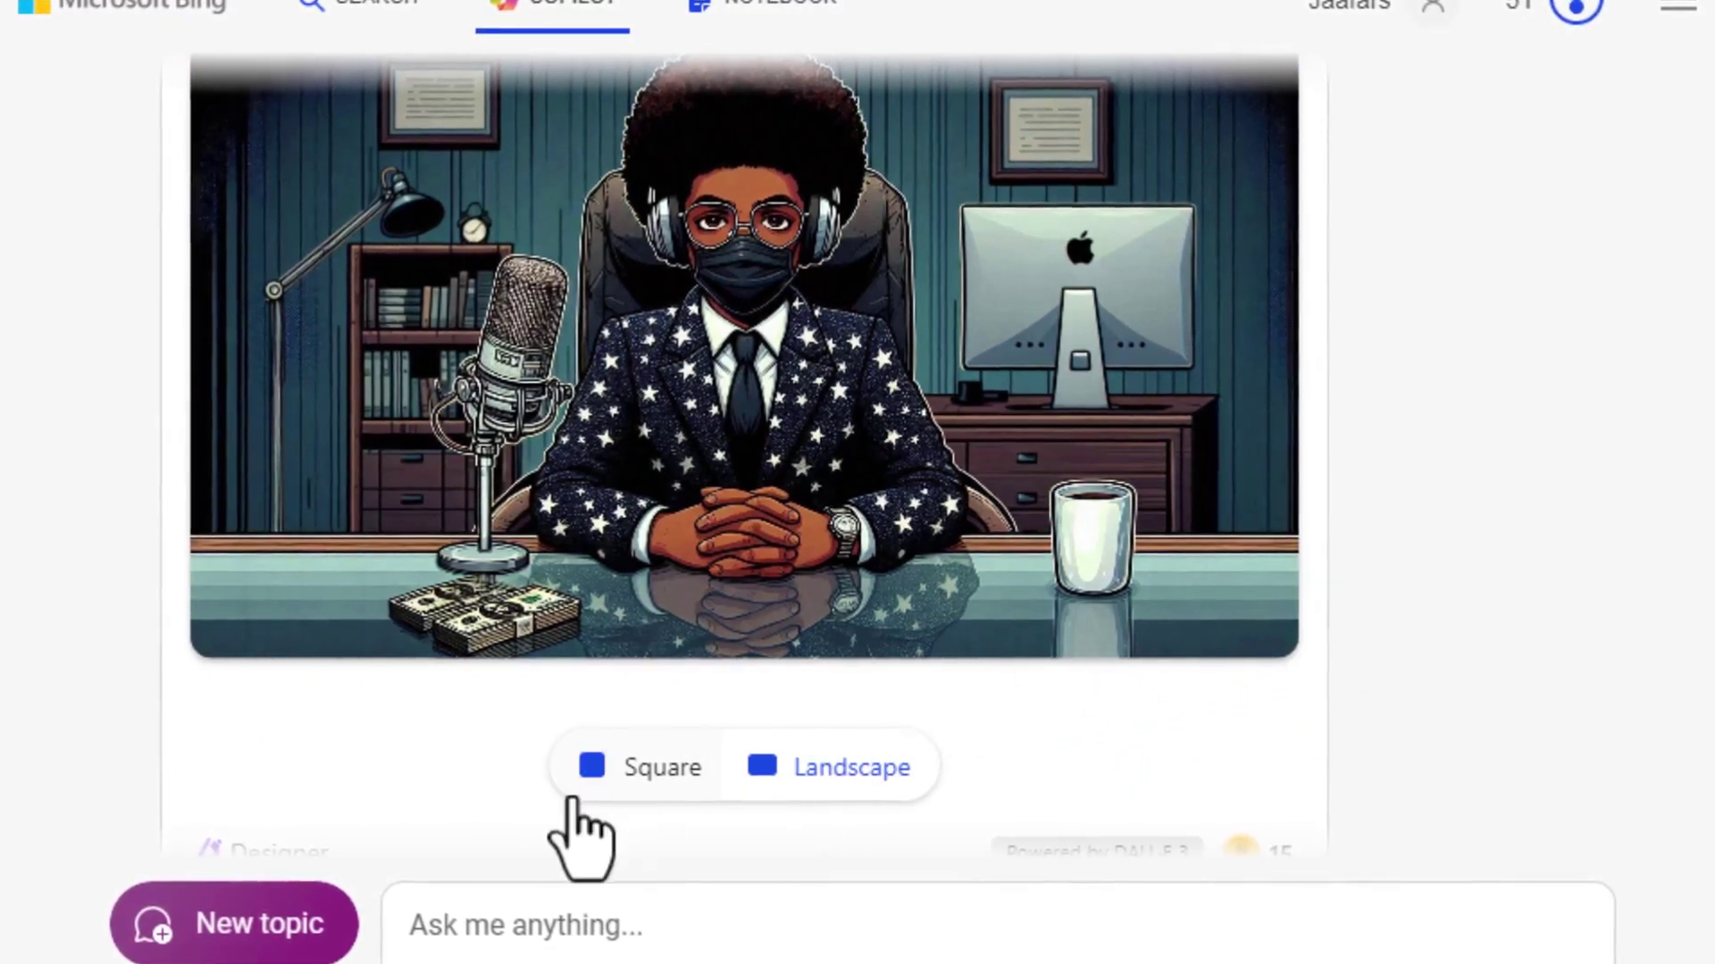
pyautogui.click(645, 789)
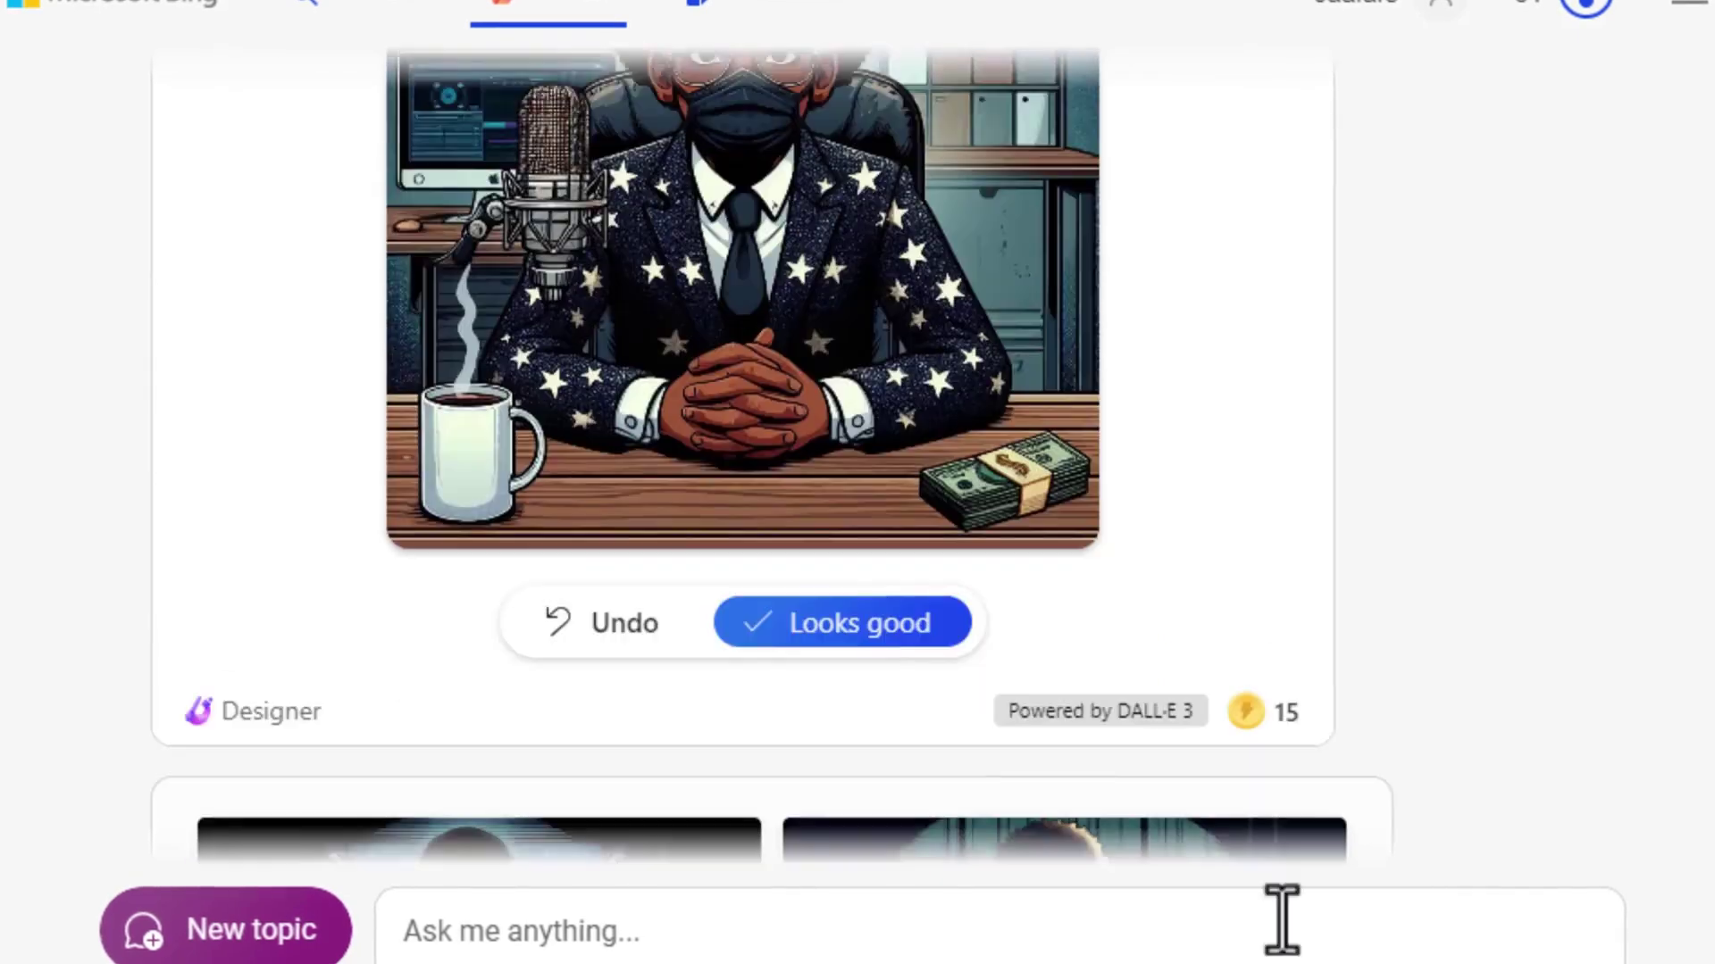
pyautogui.click(947, 622)
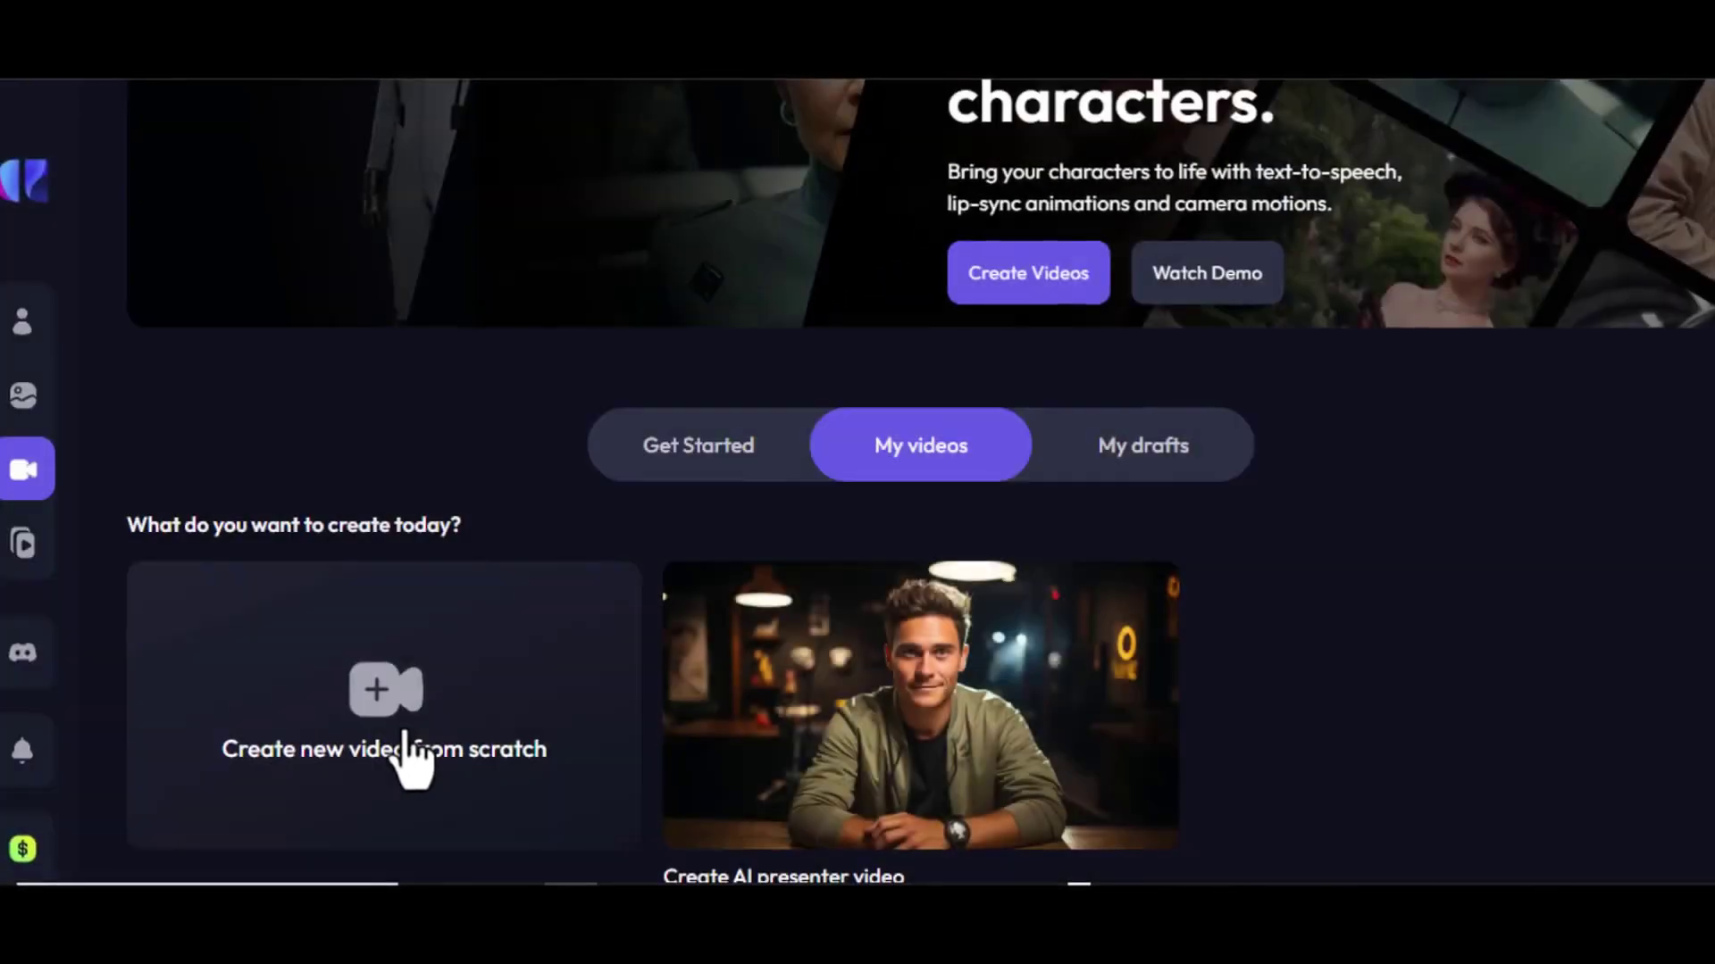
# Start a from-scratch video using the uploaded Afro-haired star-suit image as the scene.
pyautogui.click(585, 681)
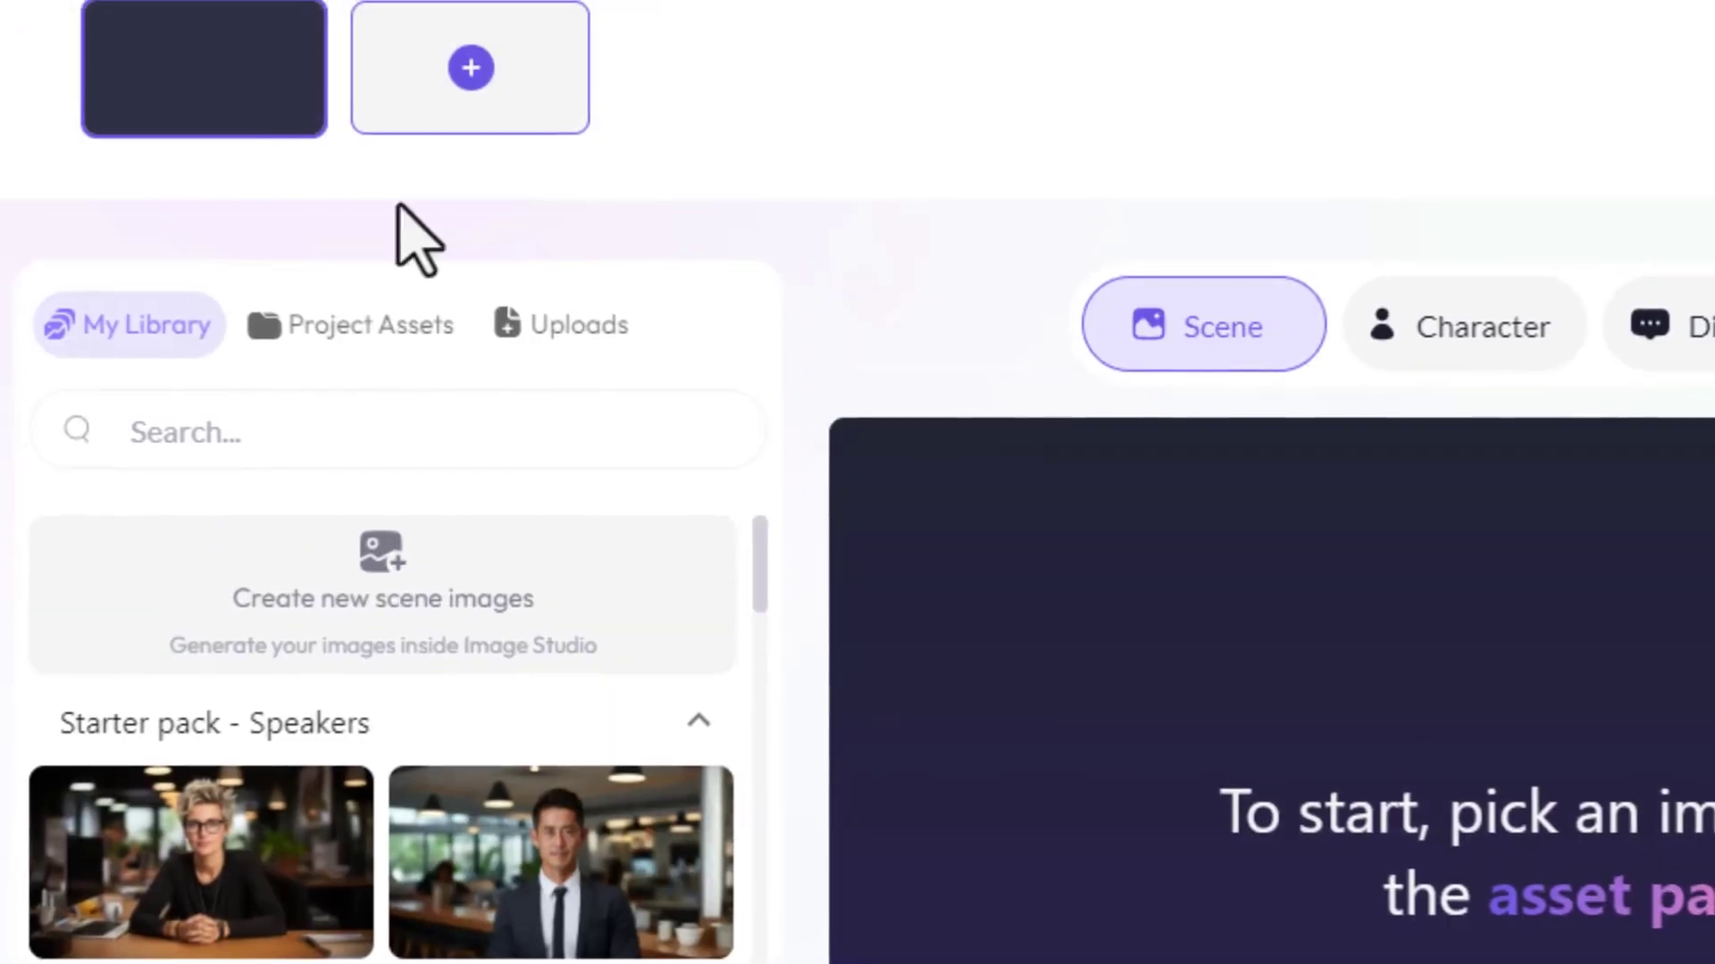
pyautogui.click(592, 332)
pyautogui.scroll(-5, 475, 574)
pyautogui.scroll(-2, 773, 535)
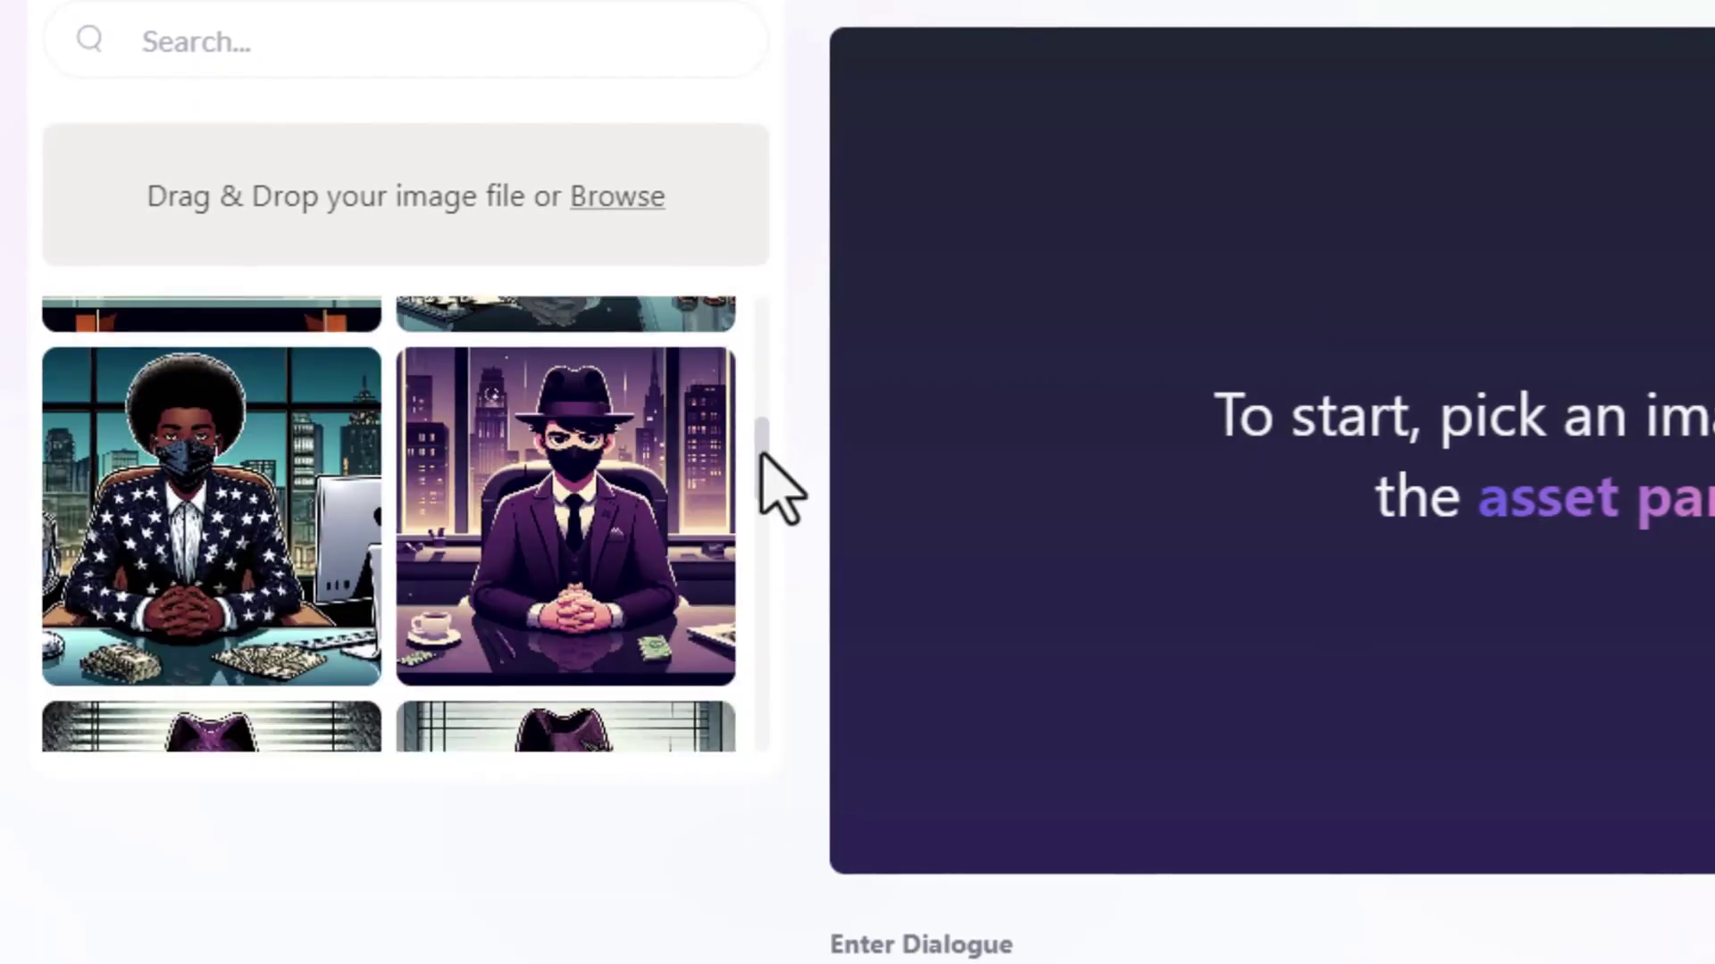
pyautogui.scroll(-2, 651, 459)
pyautogui.scroll(2, 654, 465)
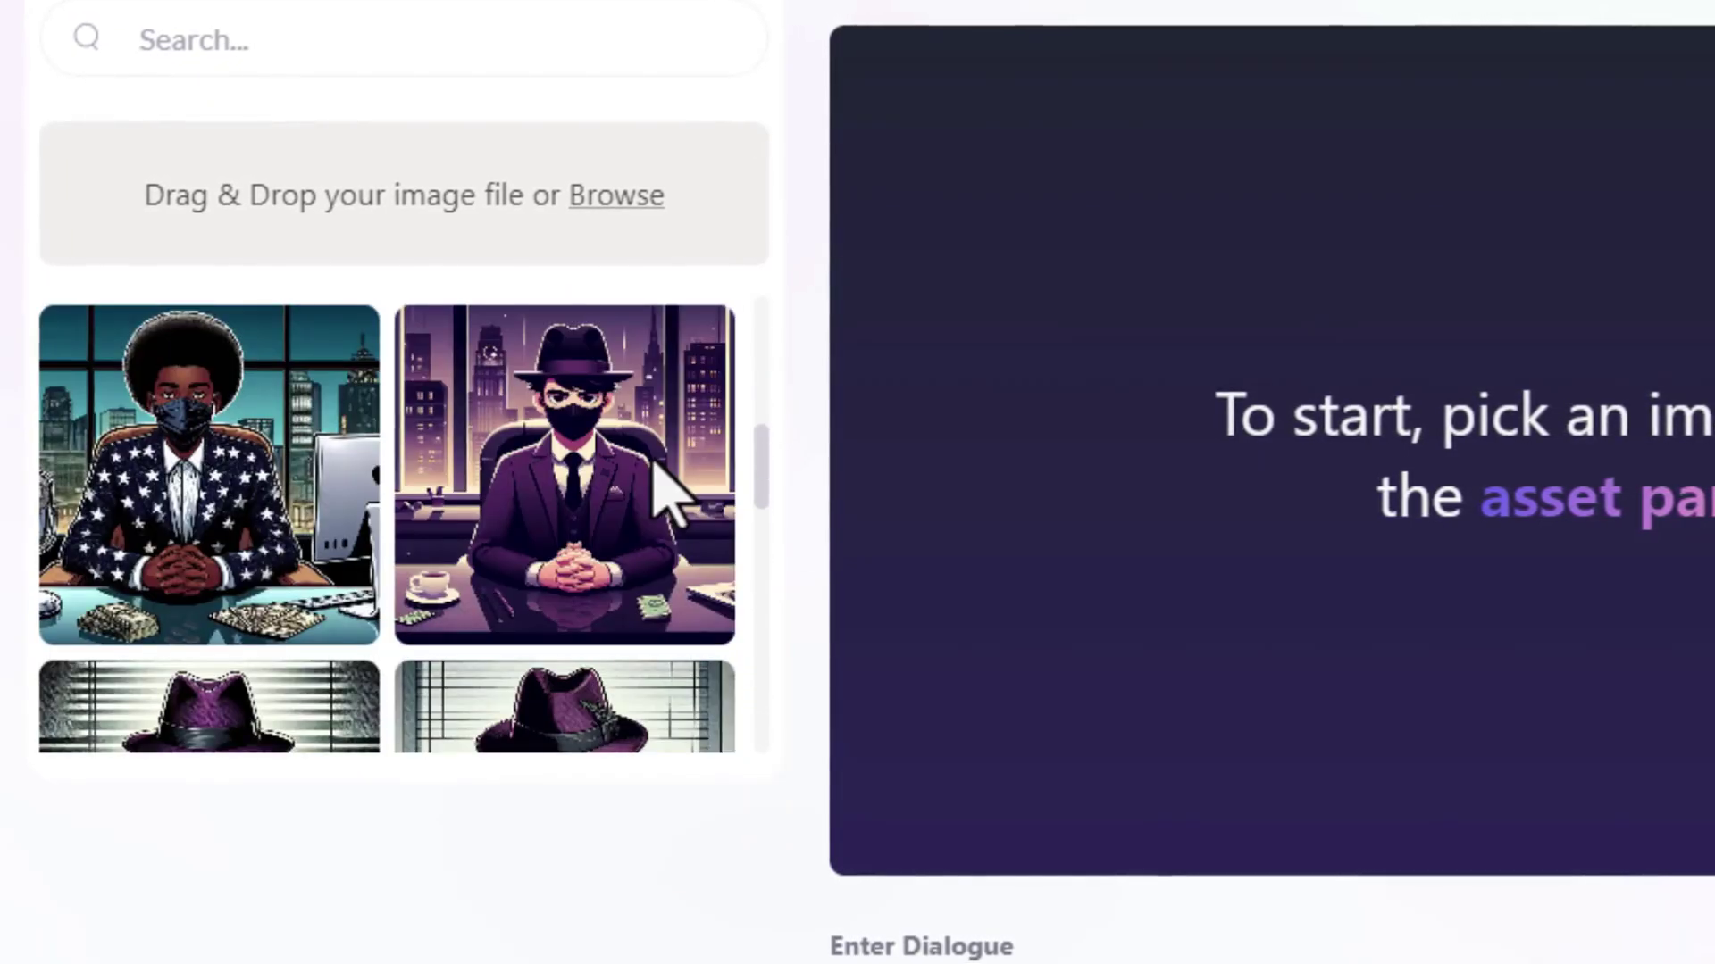
pyautogui.click(268, 522)
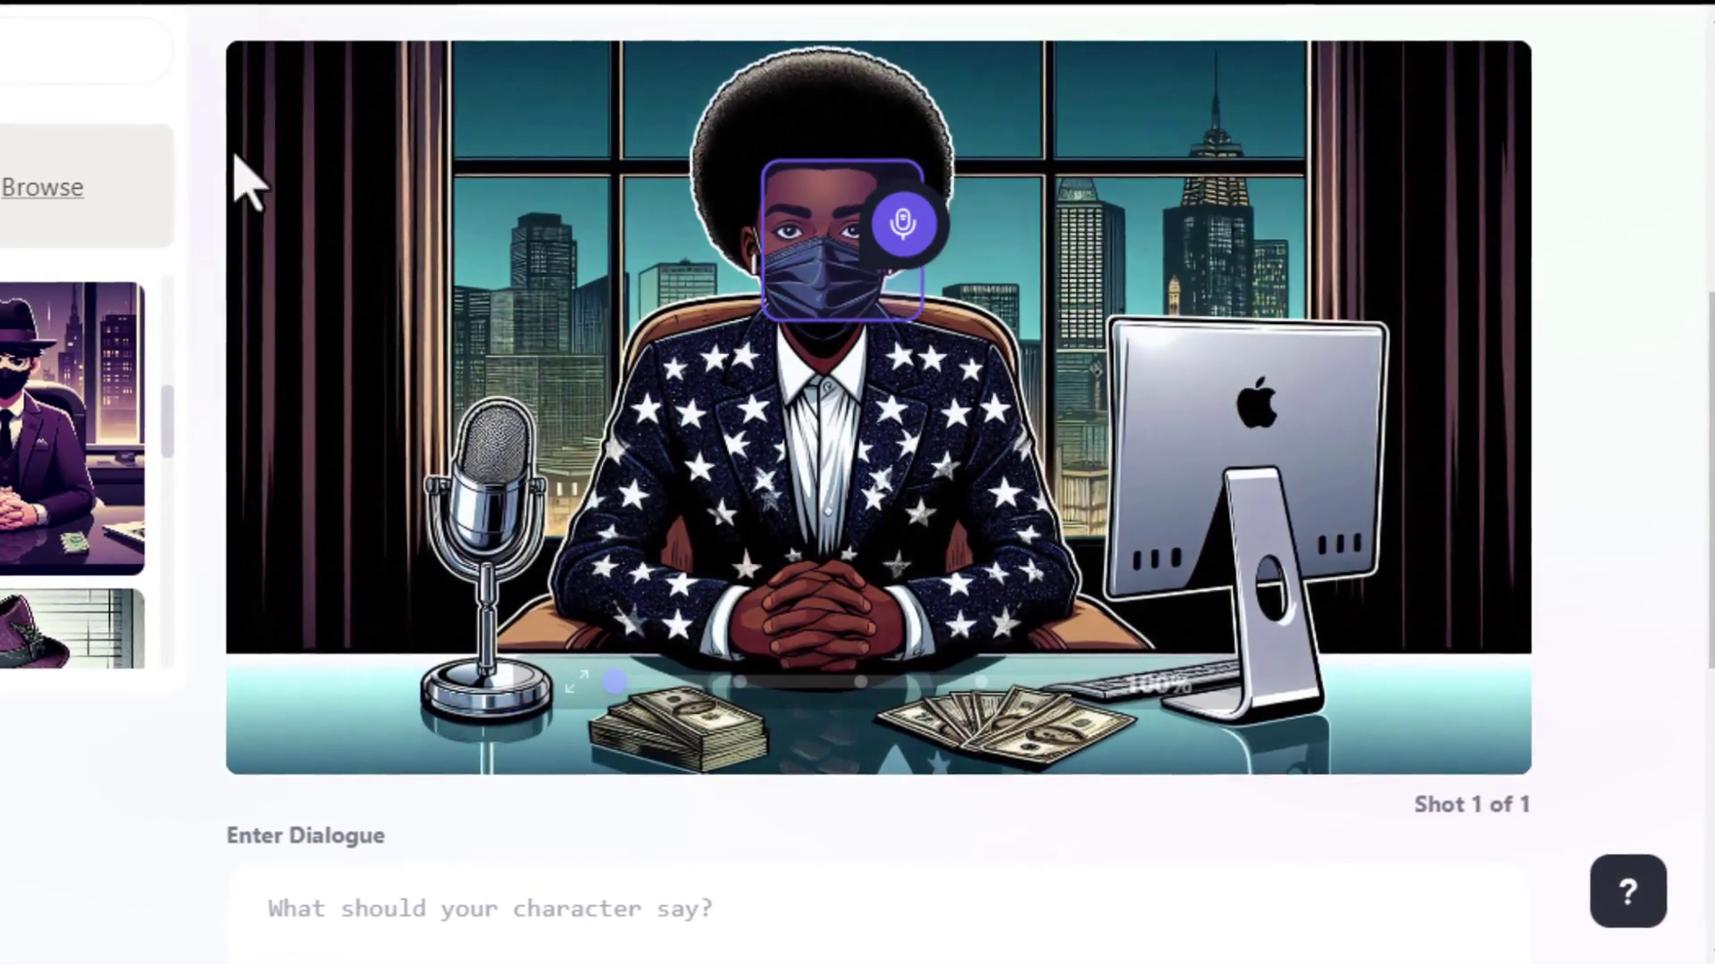
# Assign the Aiden voice to the star-suited character from the full voice list.
pyautogui.scroll(3, 1026, 325)
pyautogui.click(1026, 325)
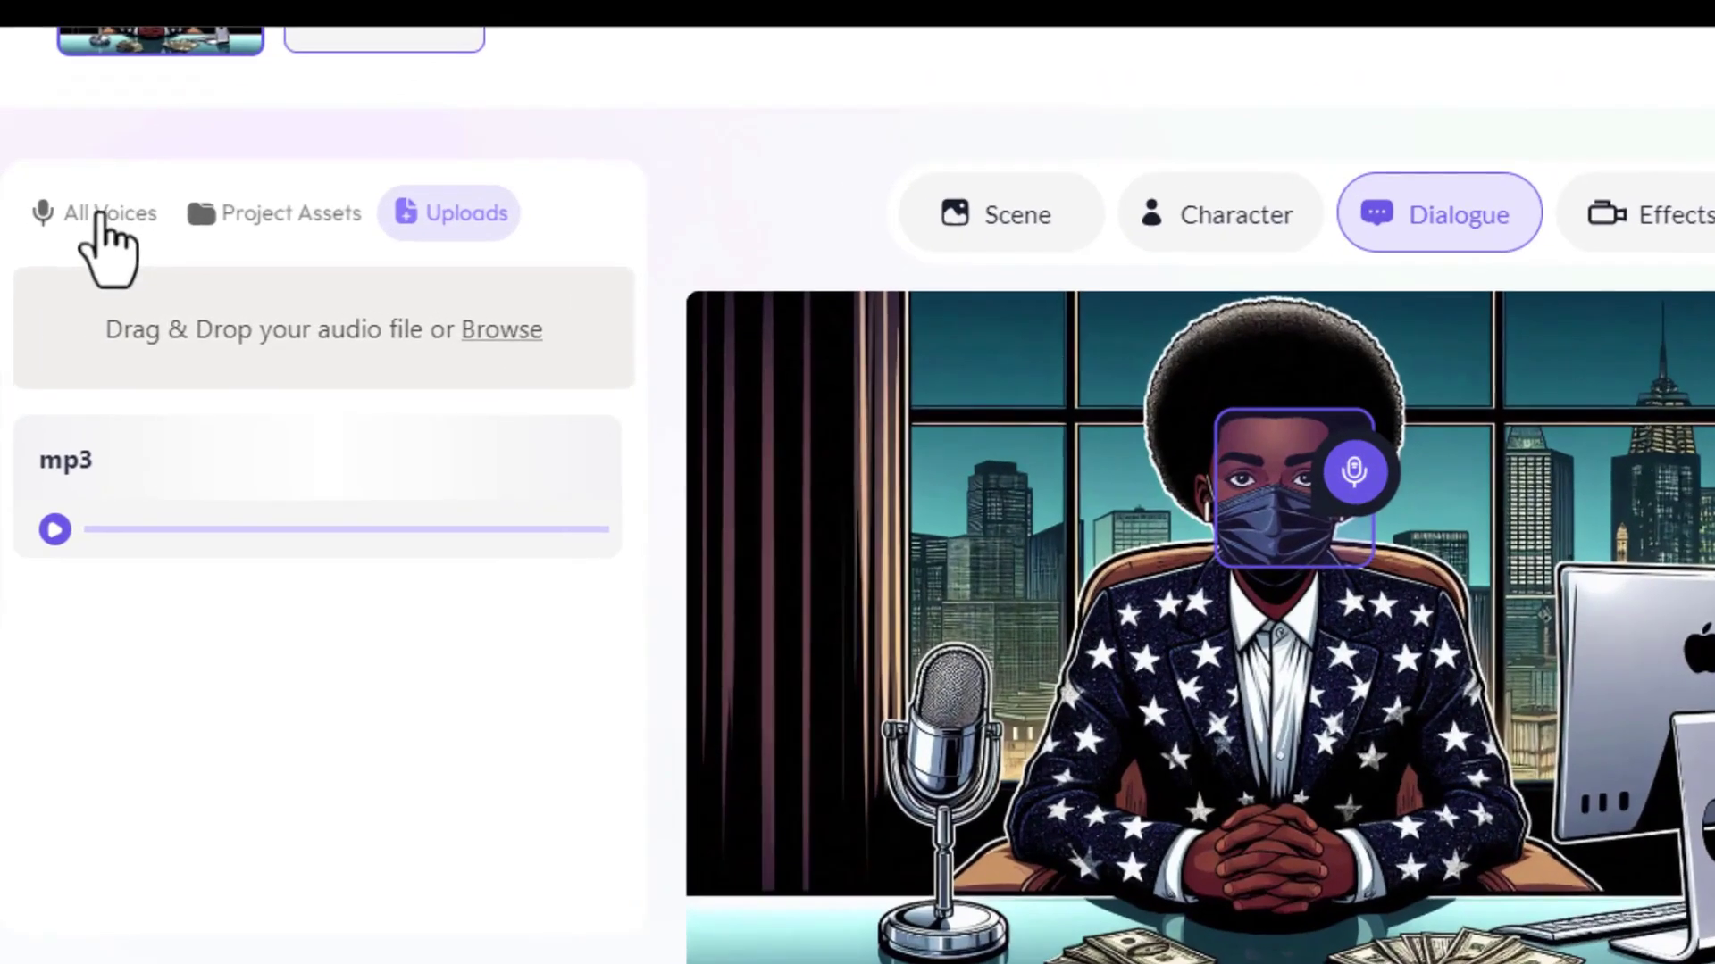
pyautogui.click(78, 239)
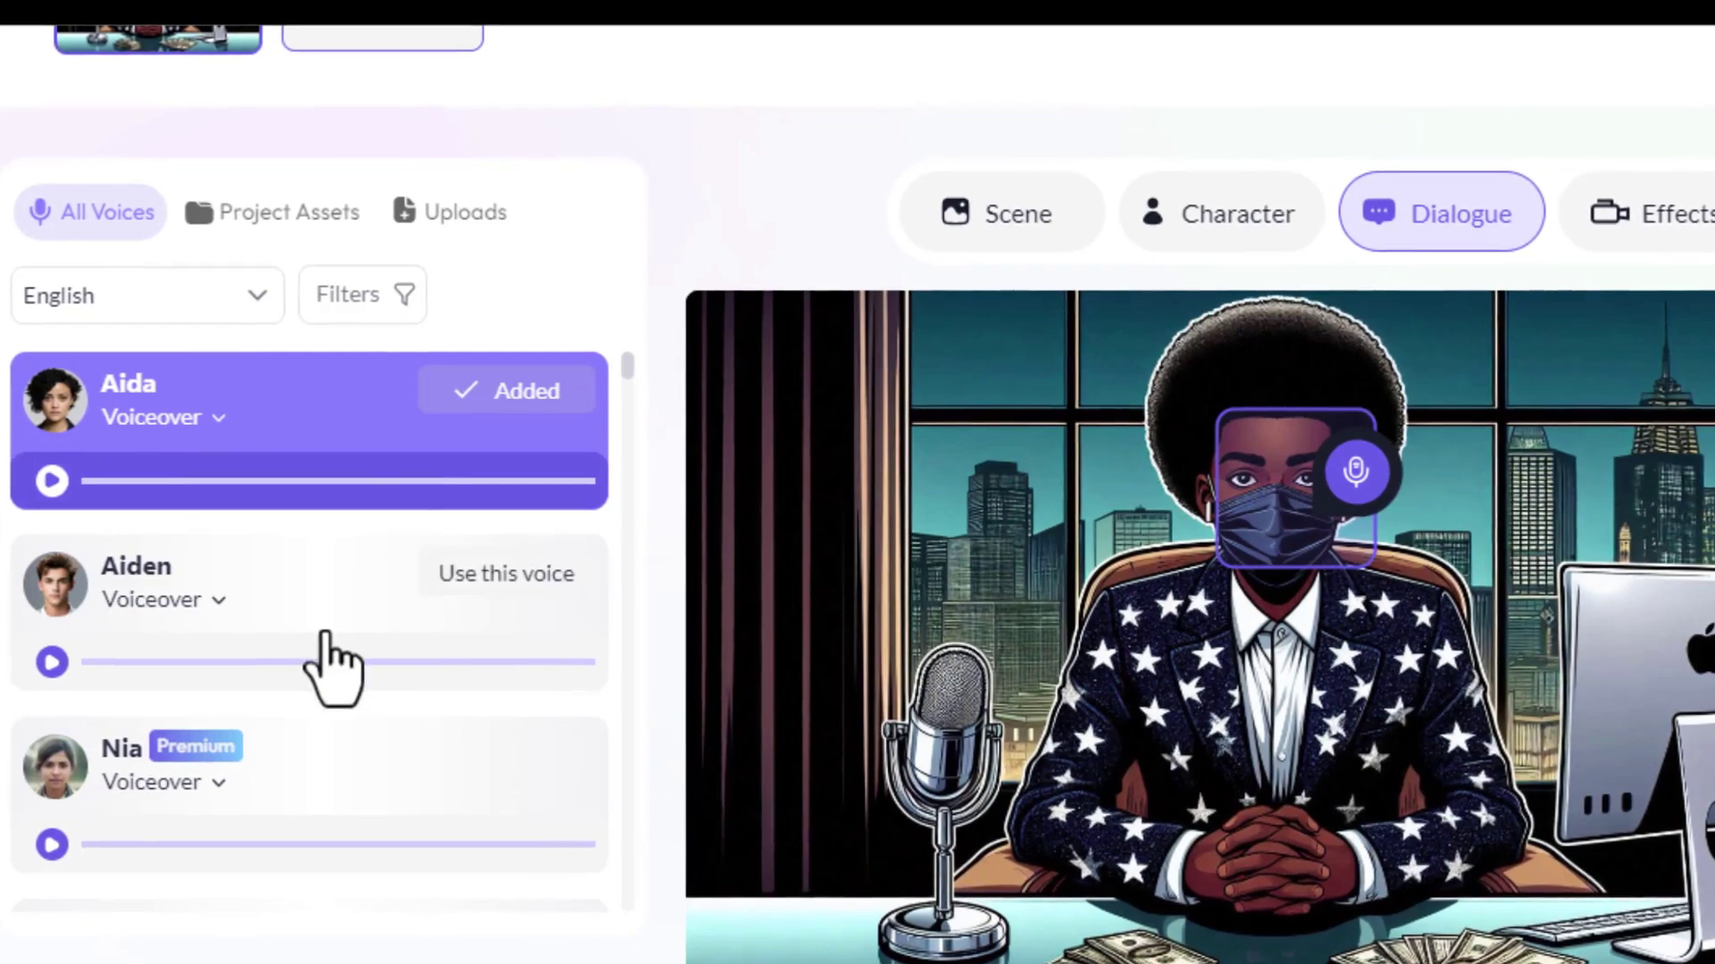
pyautogui.scroll(-3, 96, 651)
pyautogui.scroll(-3, 640, 413)
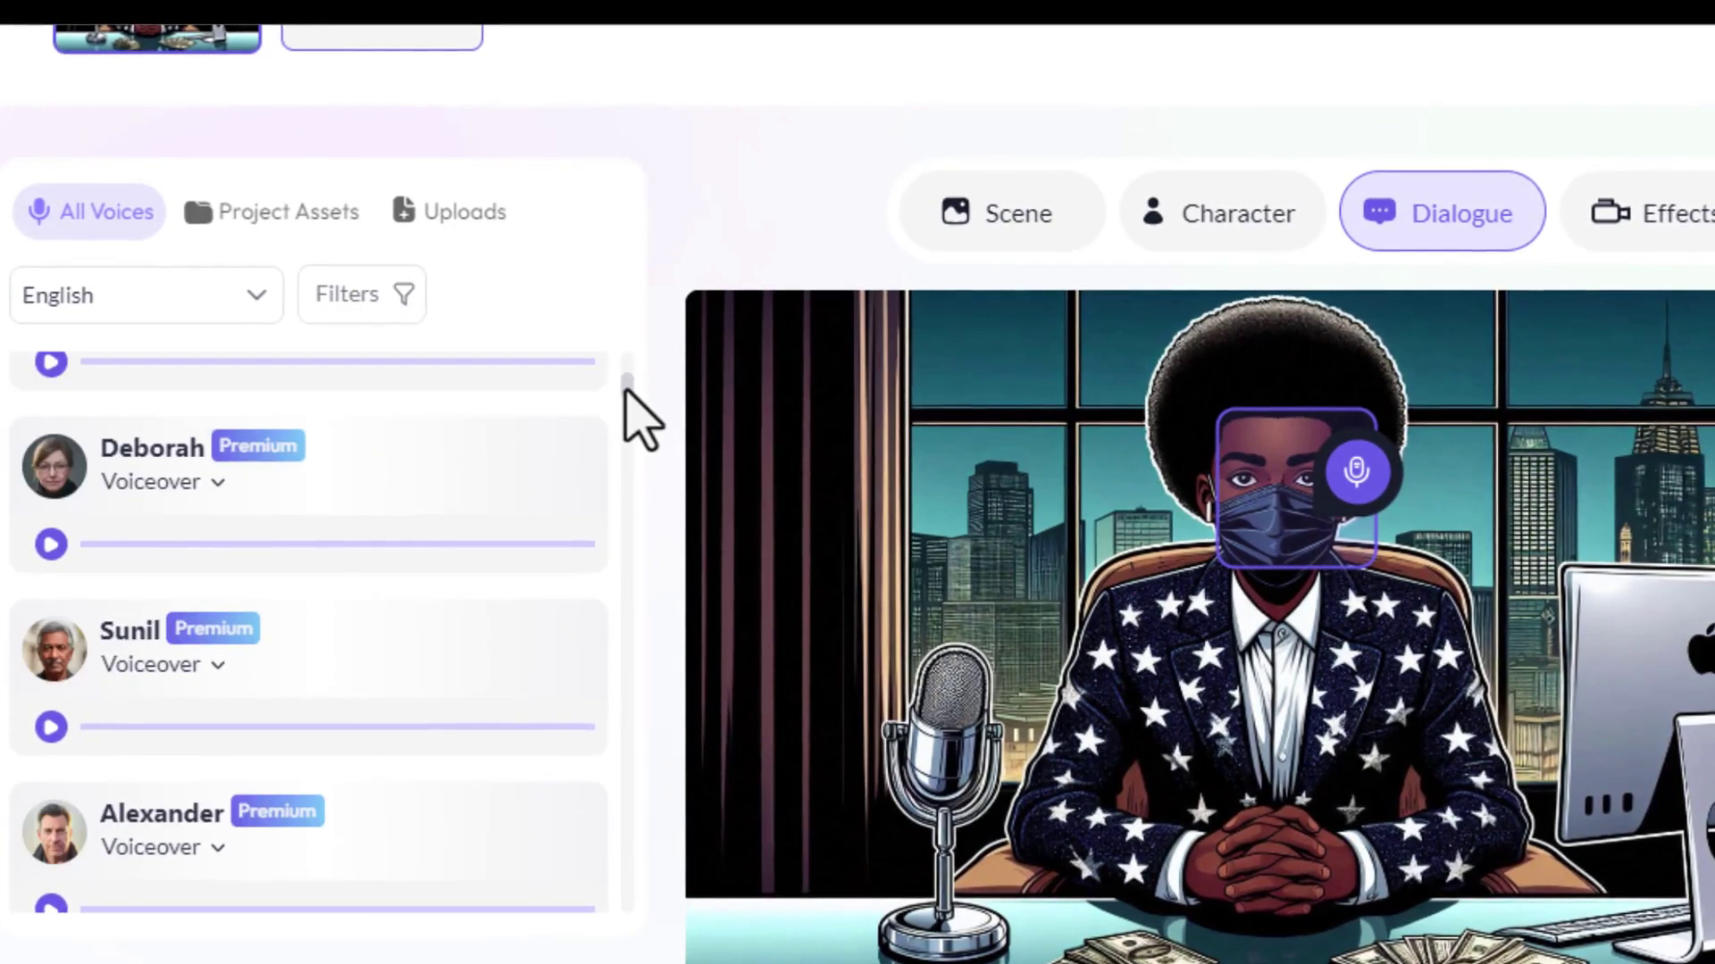
pyautogui.scroll(-2, 574, 528)
pyautogui.scroll(10, 513, 455)
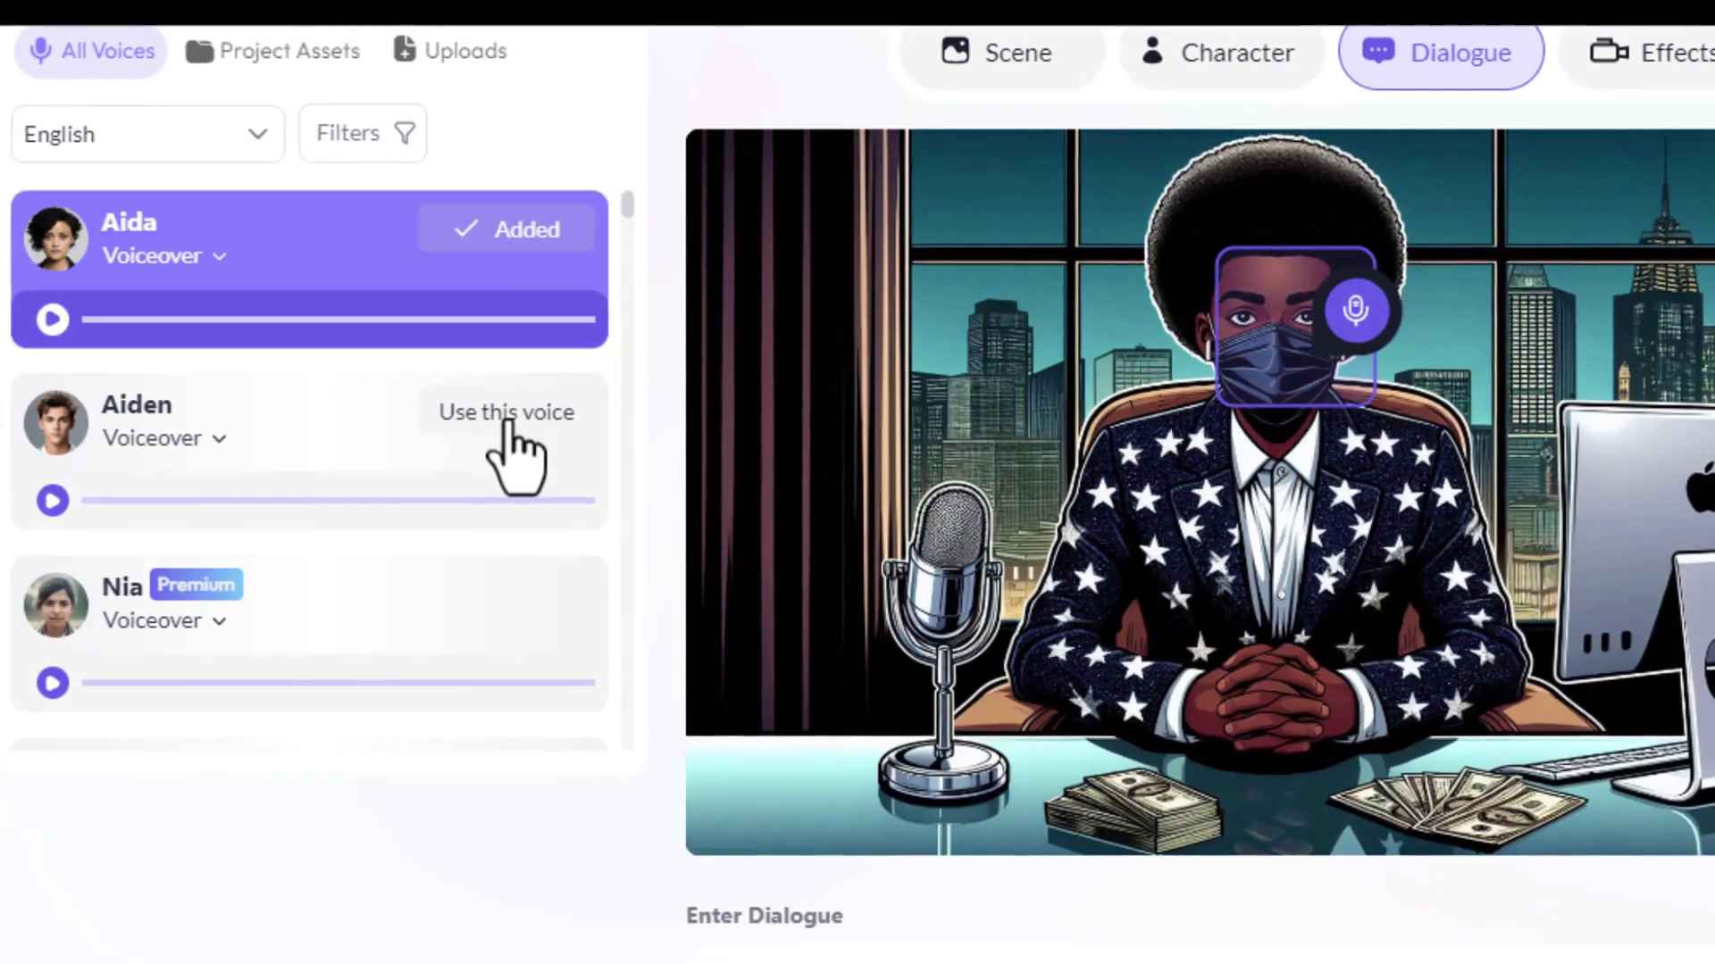
pyautogui.click(507, 413)
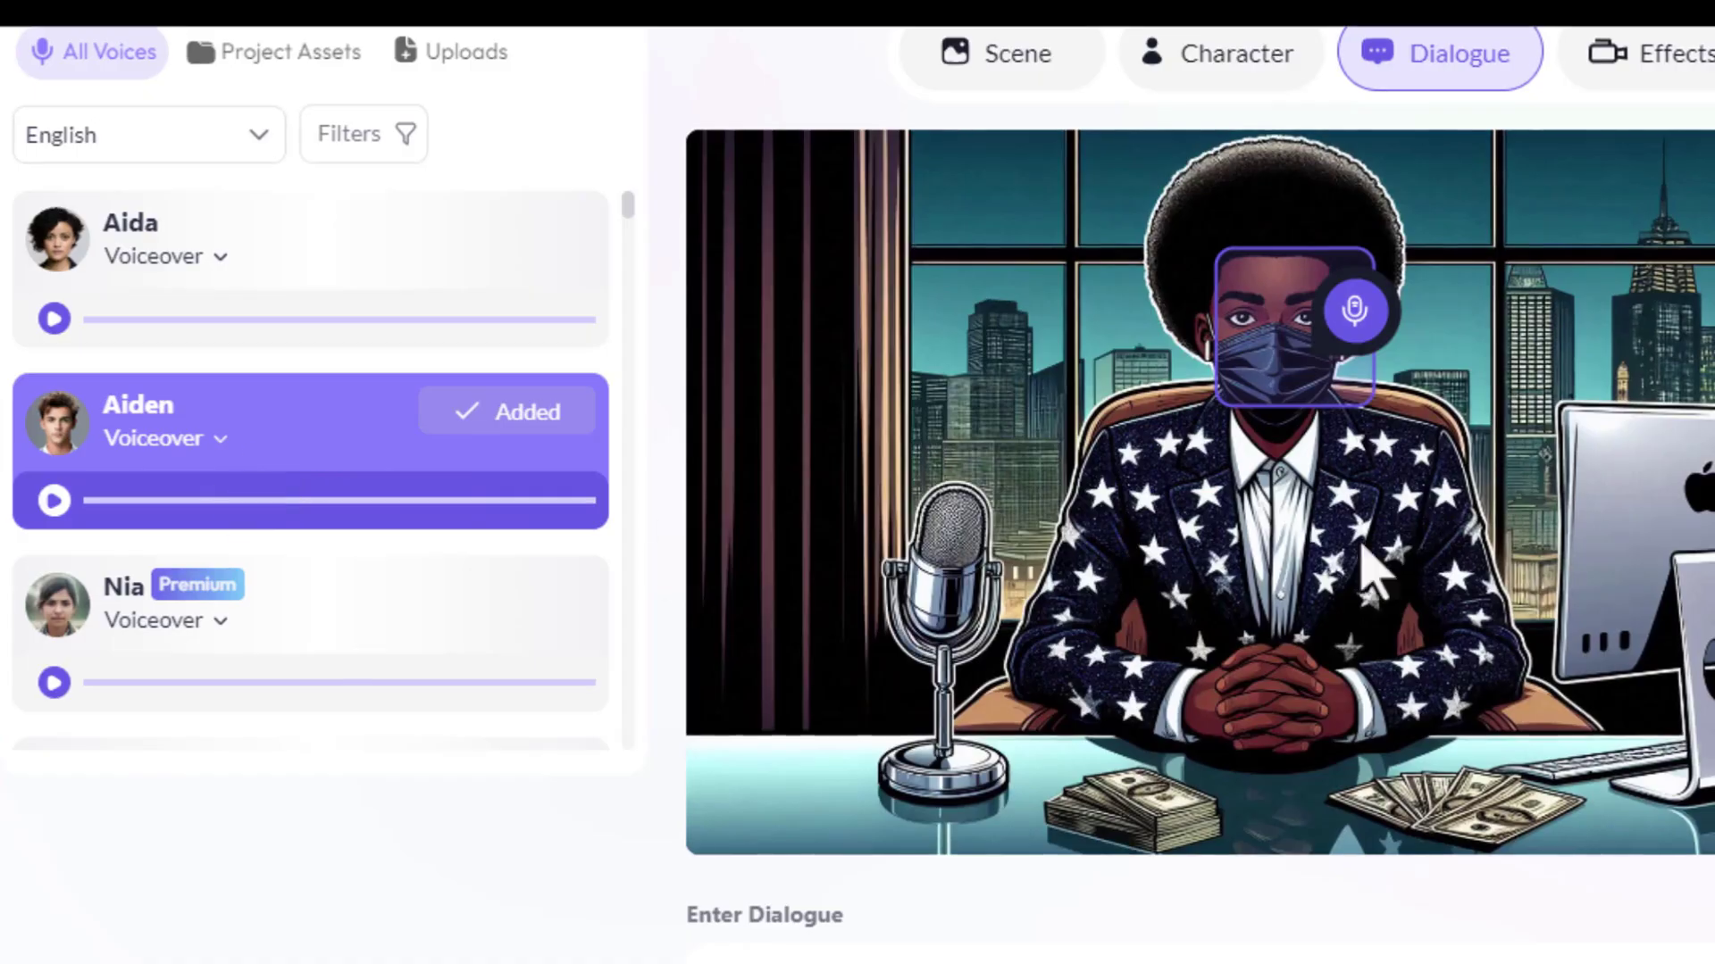
# Enter the dialogue 'W show you how to create a talking animated avater using art'.
pyautogui.scroll(-2, 1362, 554)
pyautogui.scroll(-2, 1569, 440)
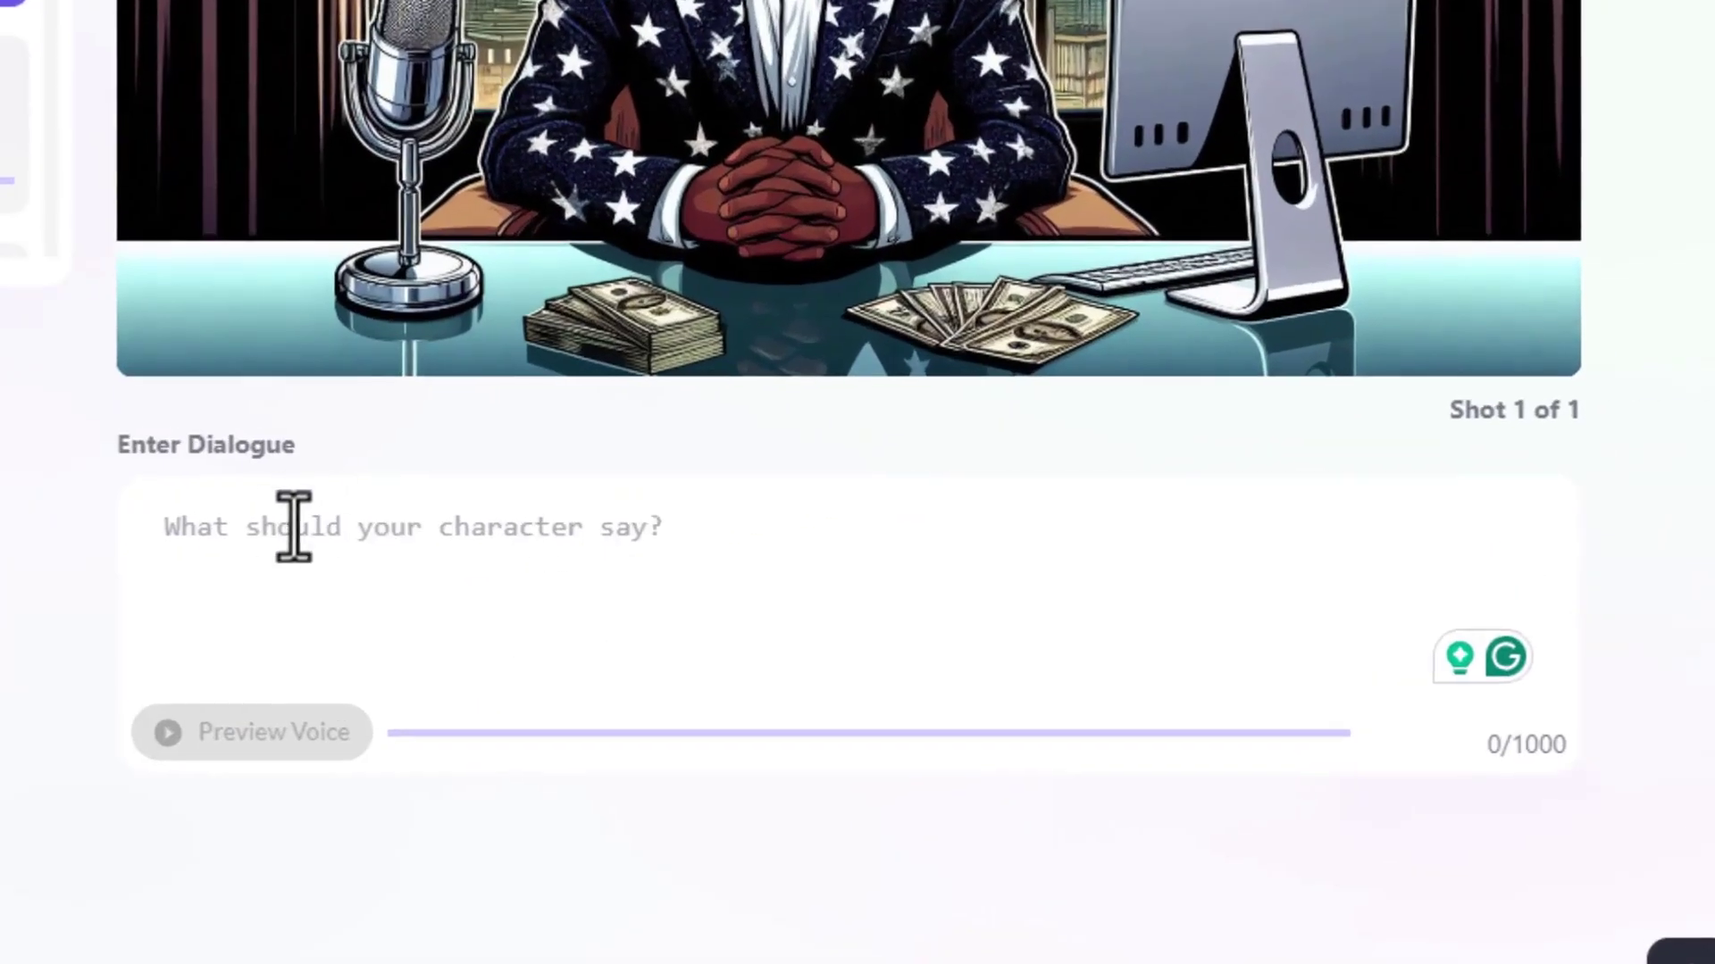
pyautogui.click(722, 488)
pyautogui.write('W show you how to create a talking animated avater using art')
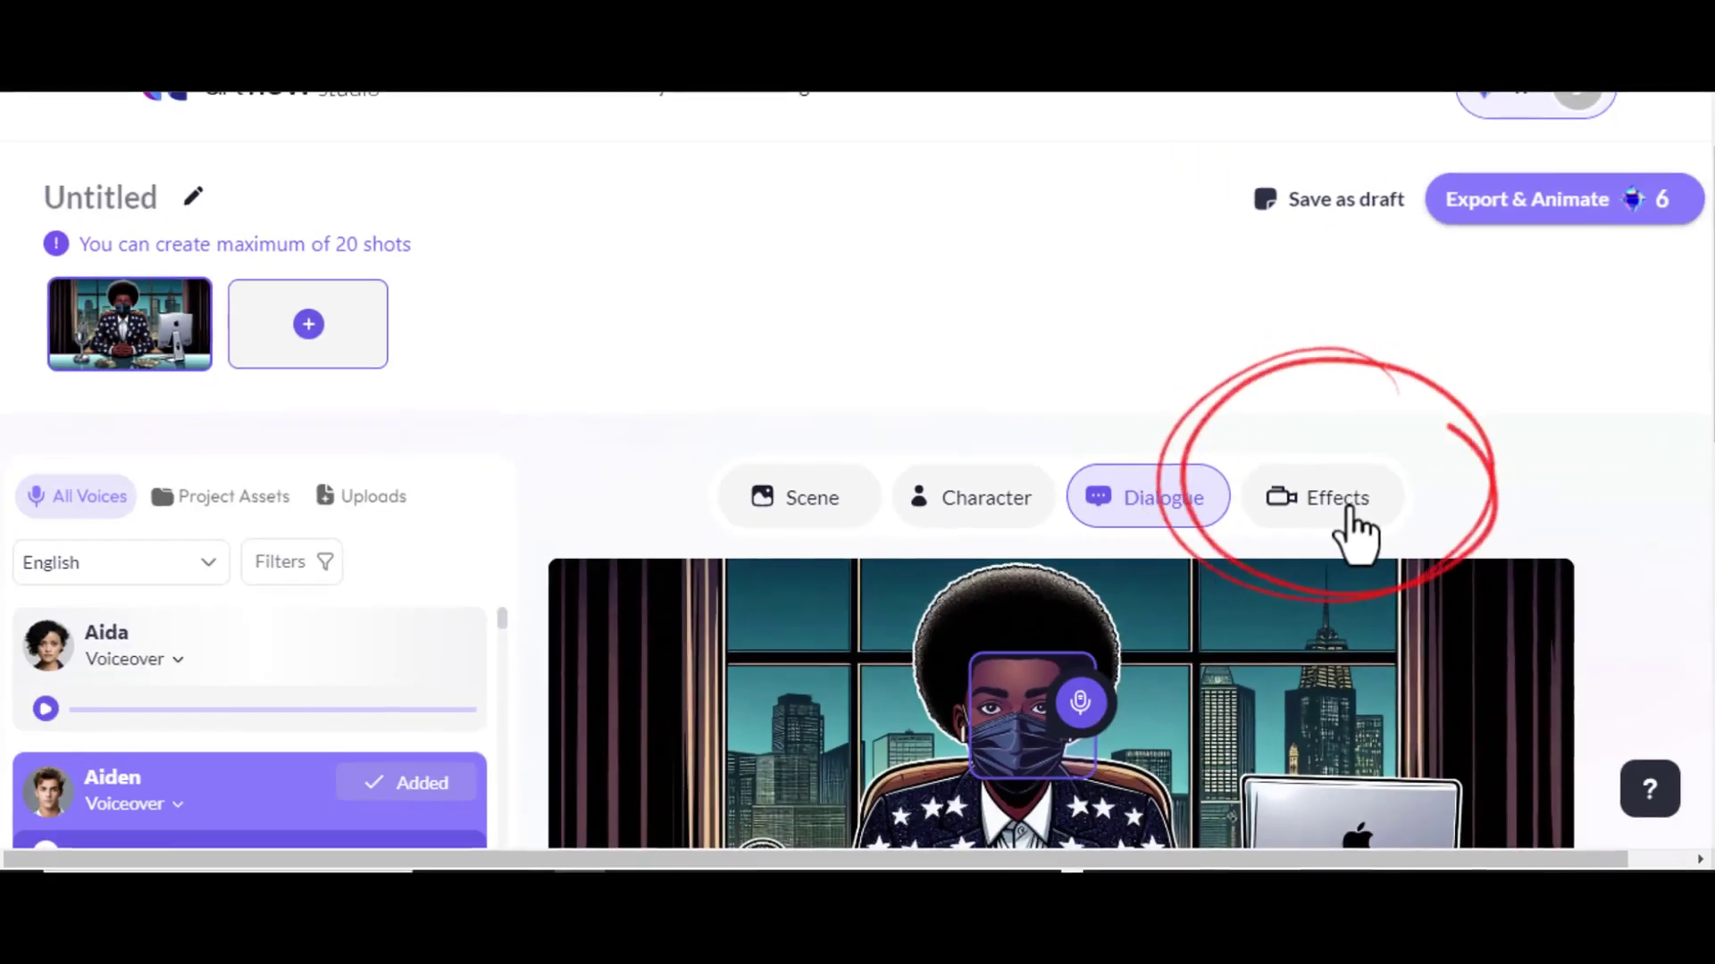
# Set the shot's Camera effect from the Left - Right pan to Zoom out.
pyautogui.click(1257, 579)
pyautogui.scroll(-4, 525, 497)
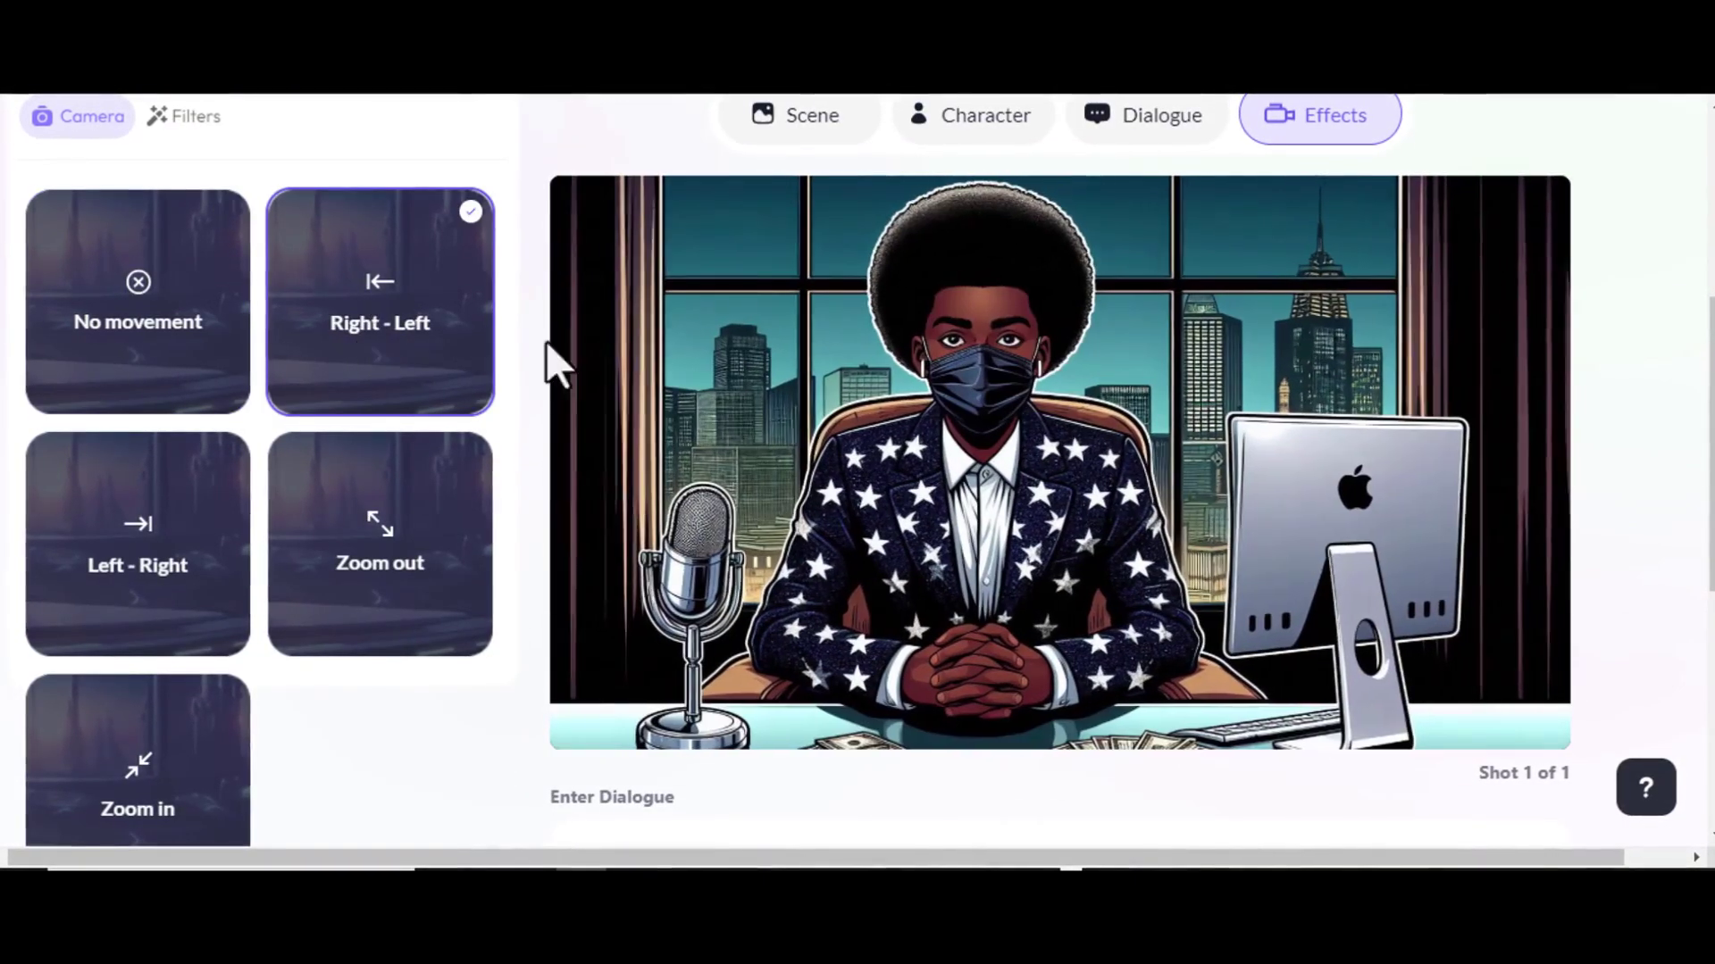
pyautogui.click(134, 570)
pyautogui.click(355, 549)
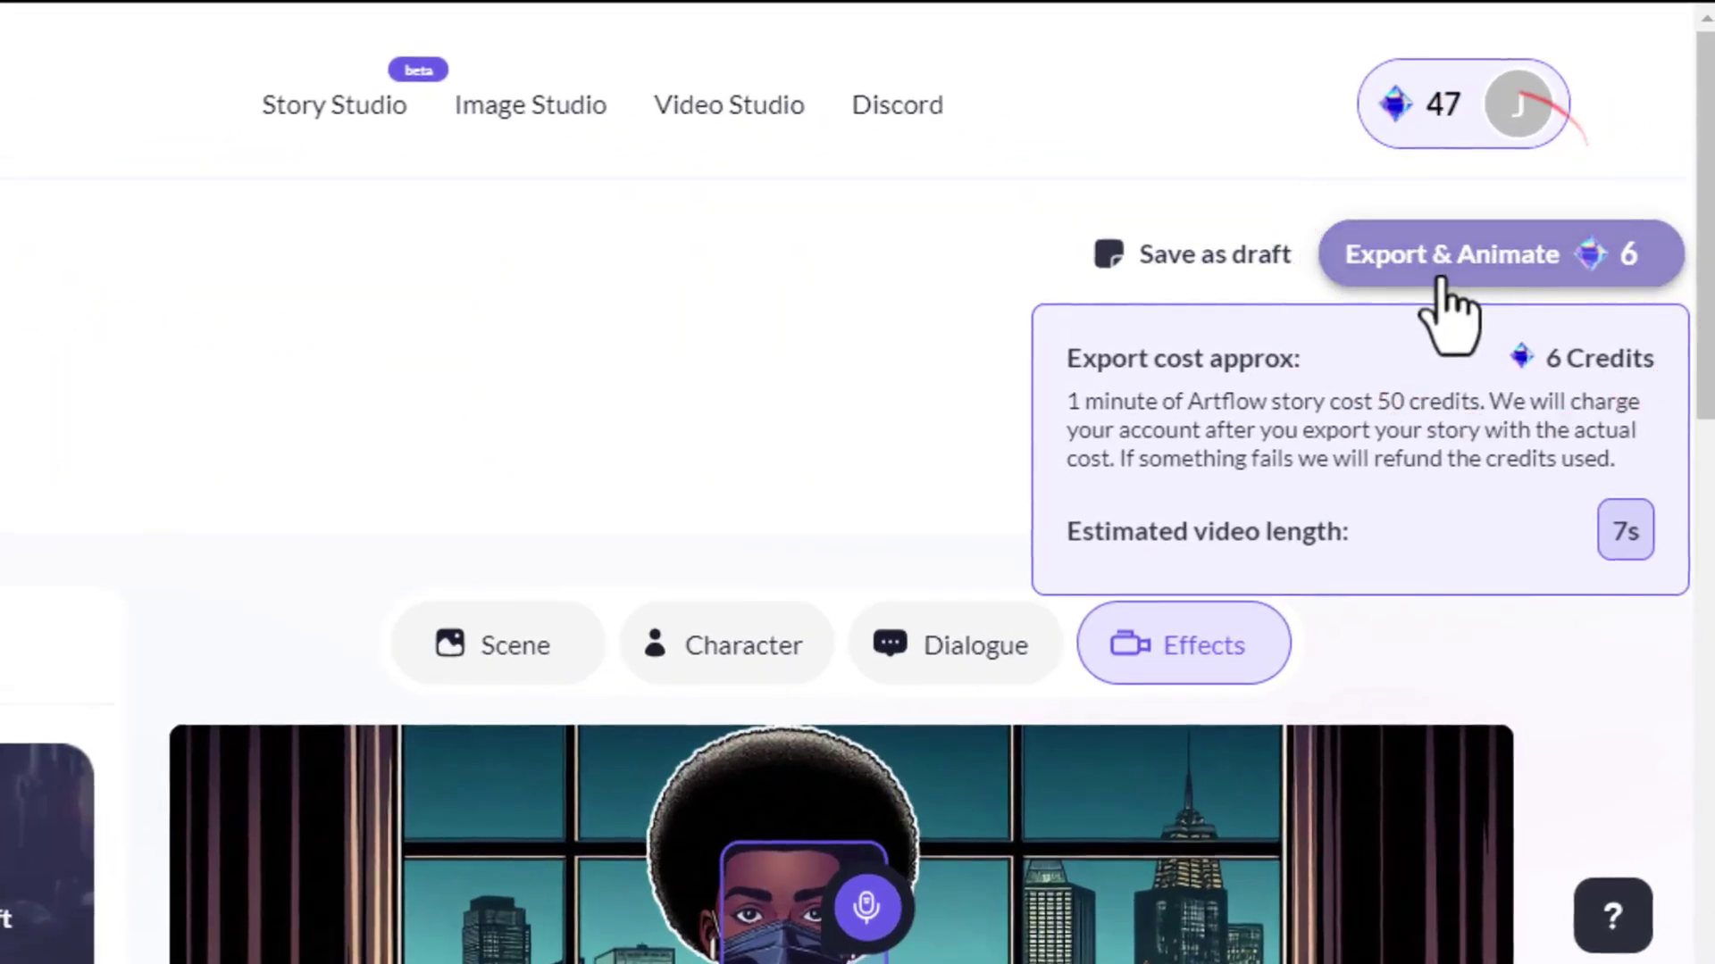
# Export the video with the title 'My AI Avatar - New Release'.
pyautogui.click(1441, 284)
pyautogui.write('atar - New Release')
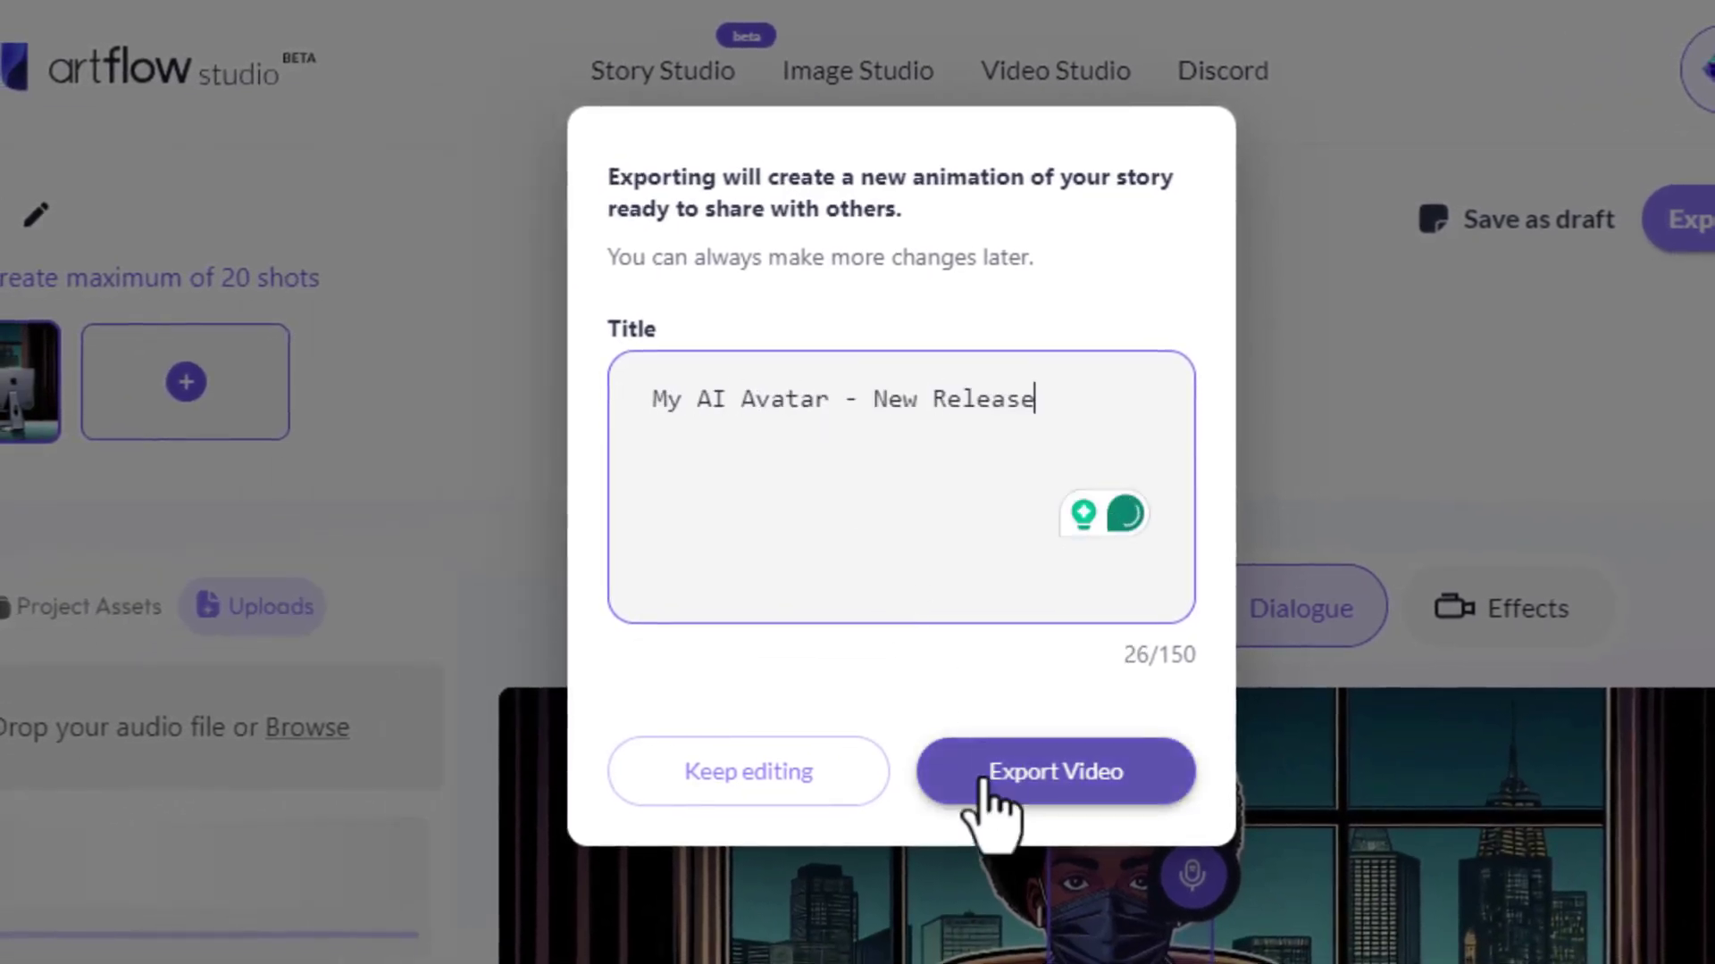
pyautogui.click(1098, 777)
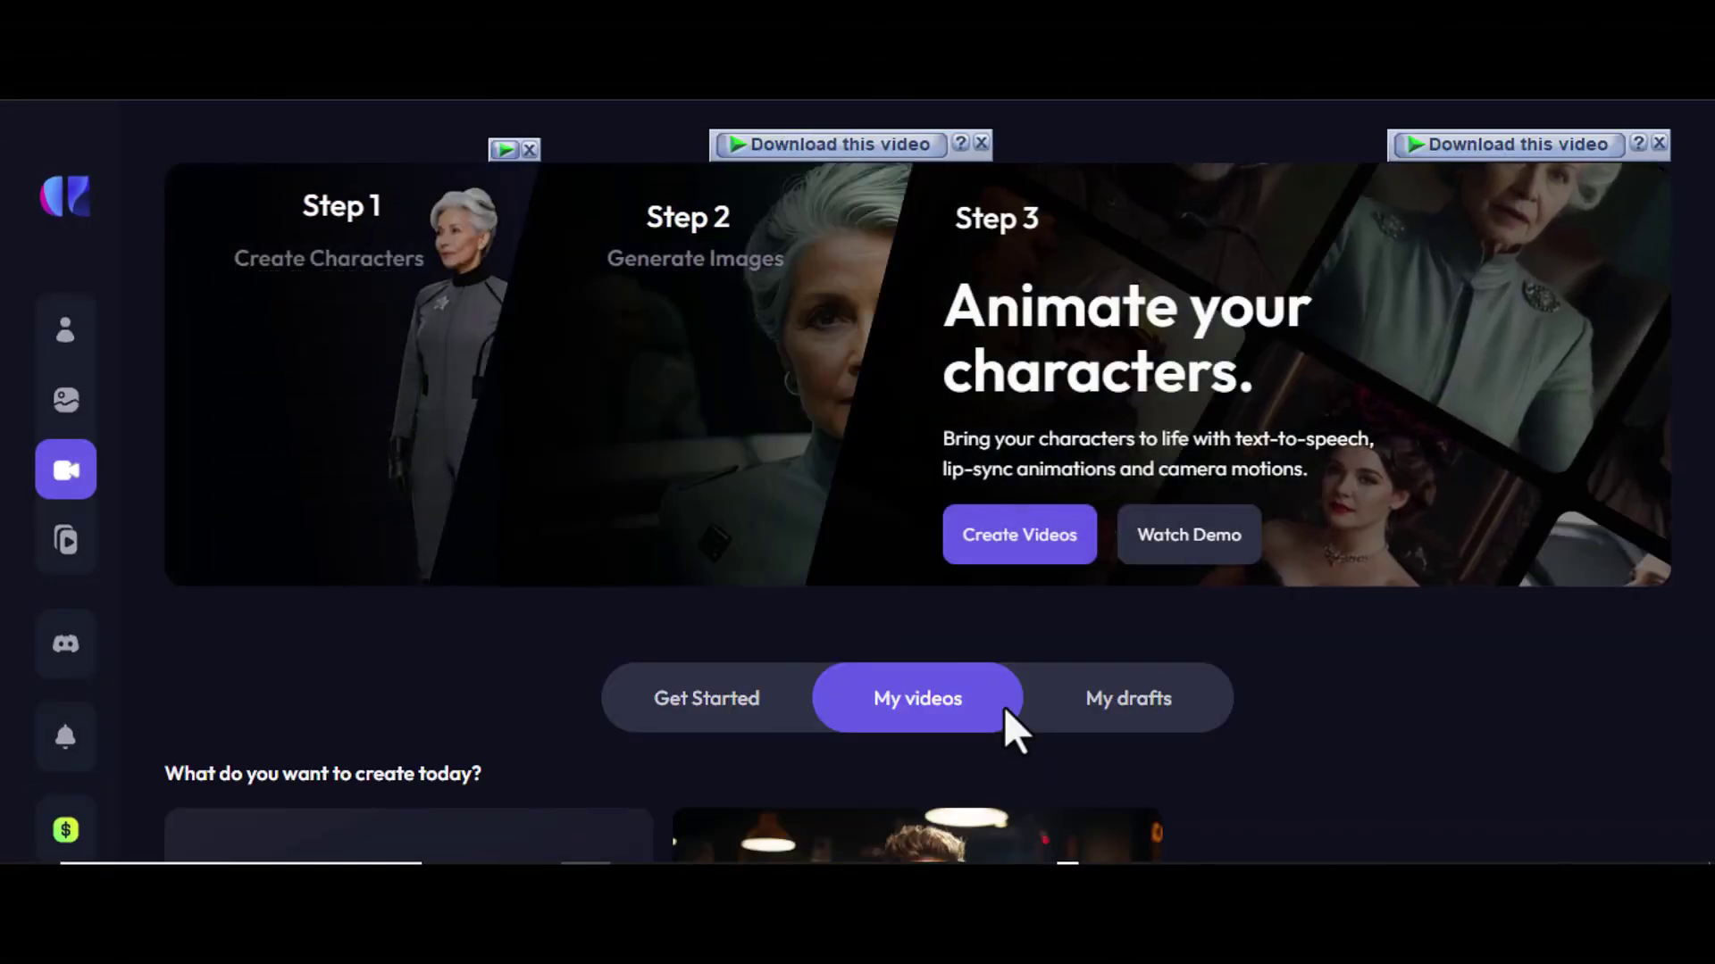
# Open the finished 'My AI Avatar - New Release' video from My Videos.
pyautogui.scroll(-4, 803, 701)
pyautogui.scroll(-4, 500, 652)
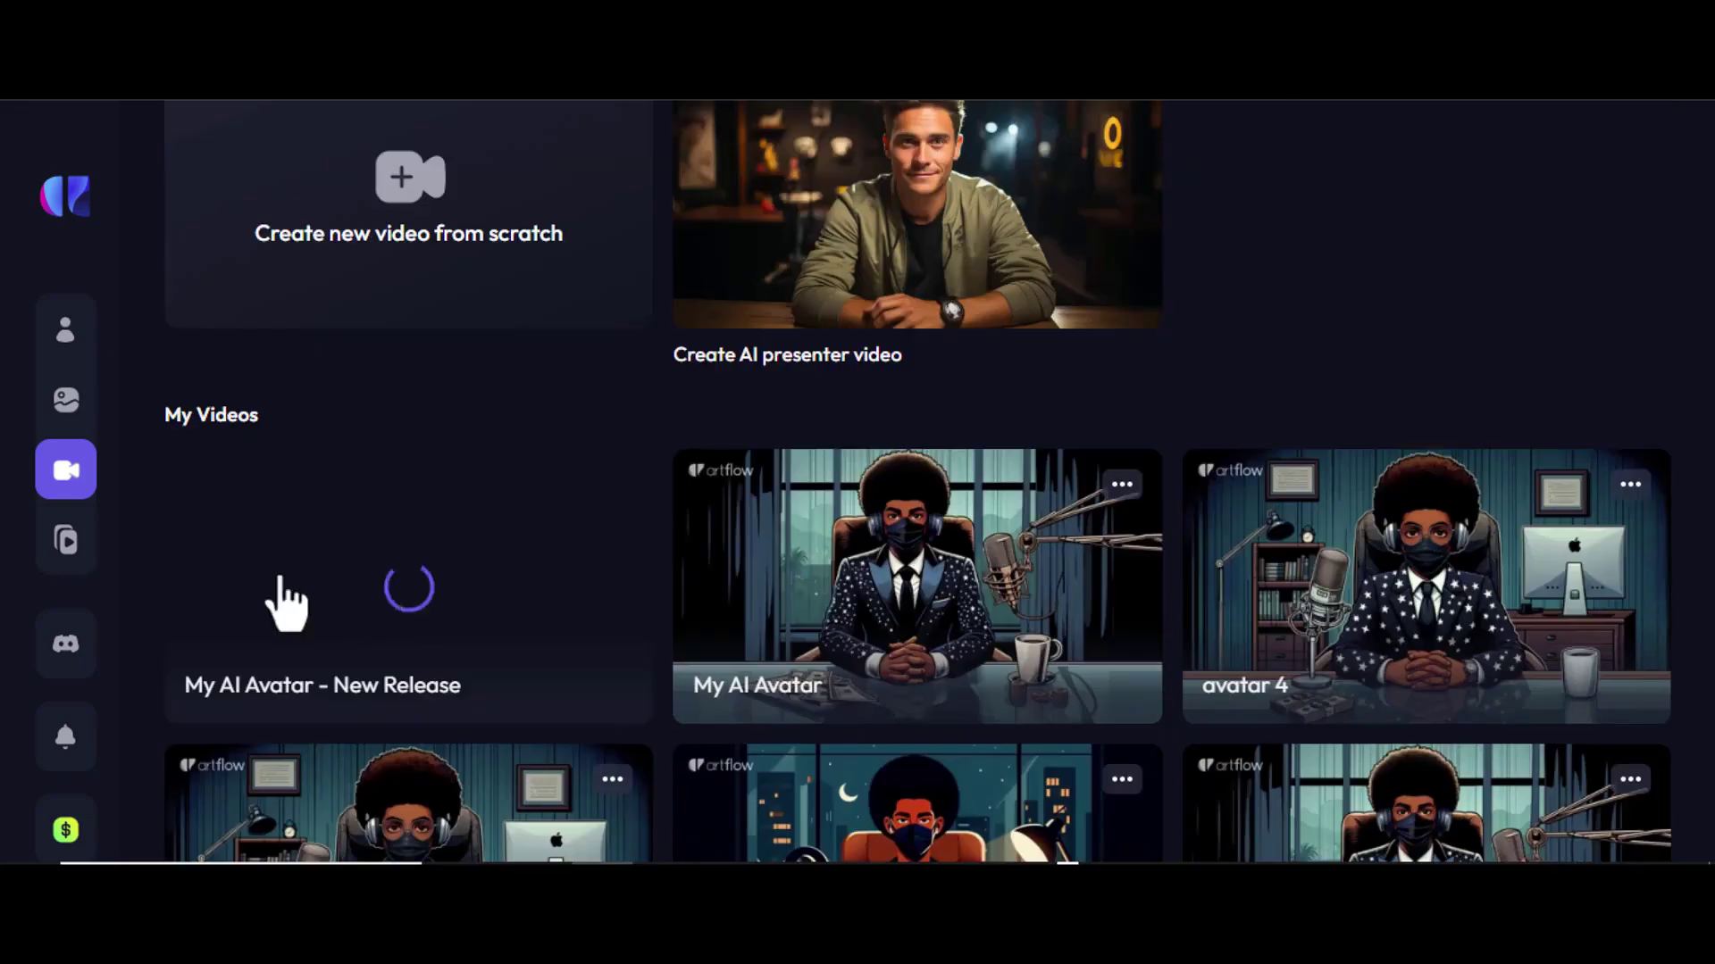
pyautogui.scroll(-2, 303, 433)
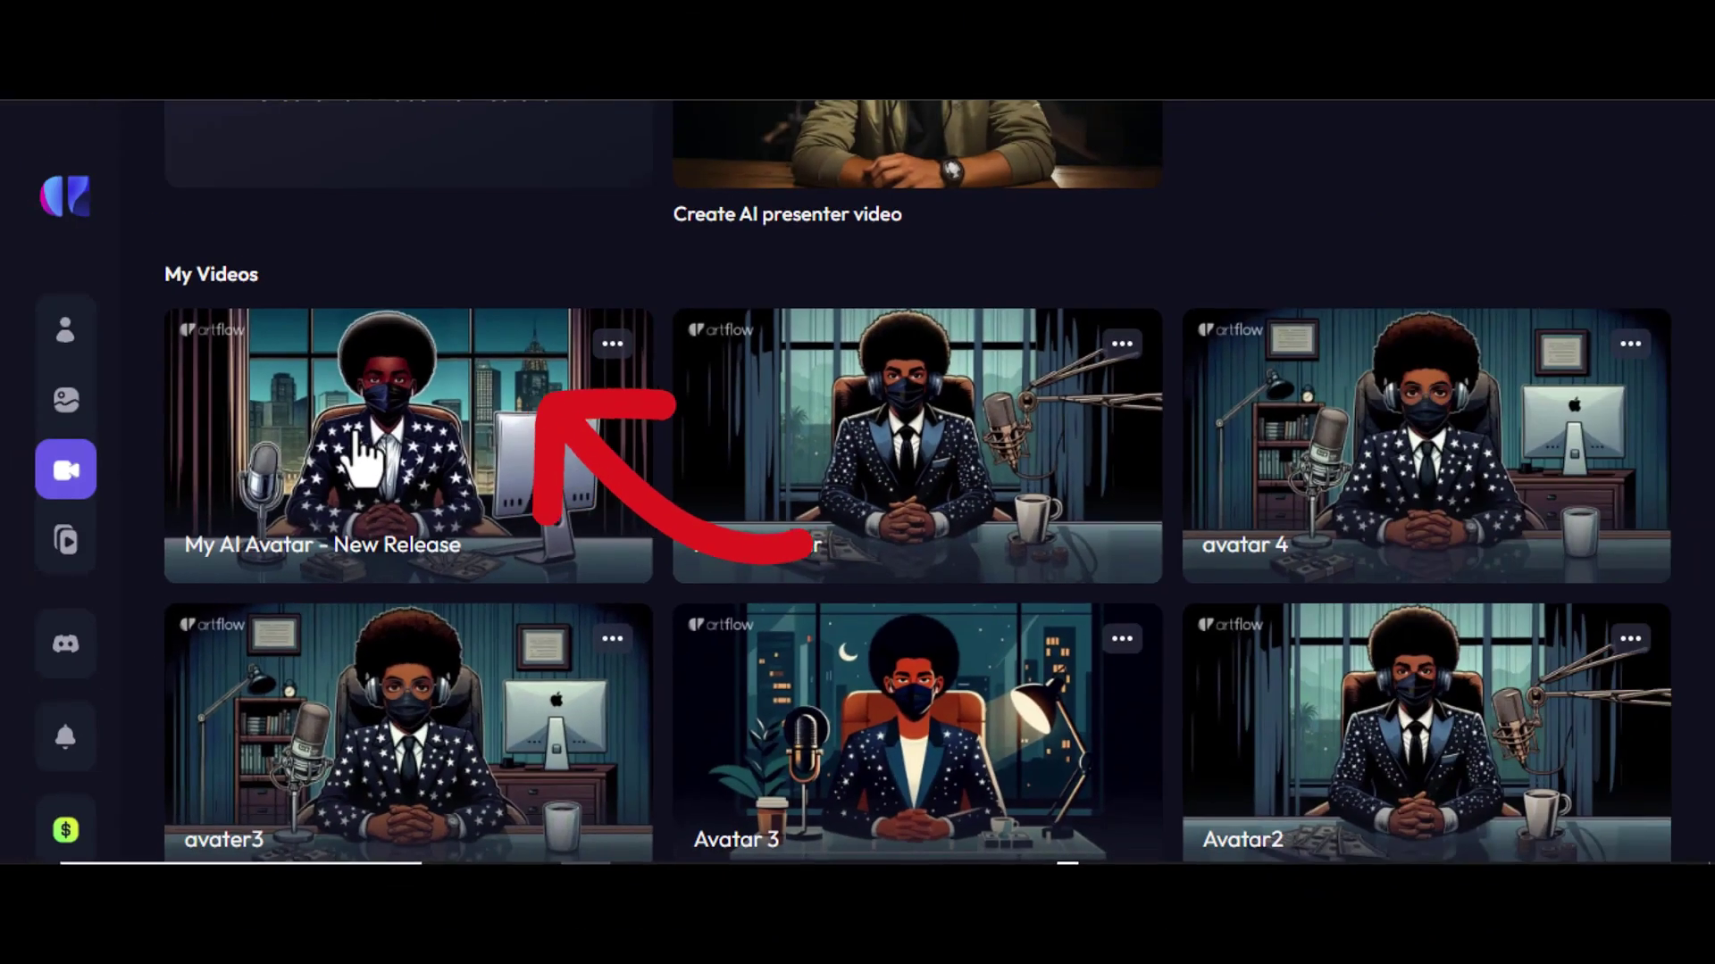
pyautogui.click(358, 435)
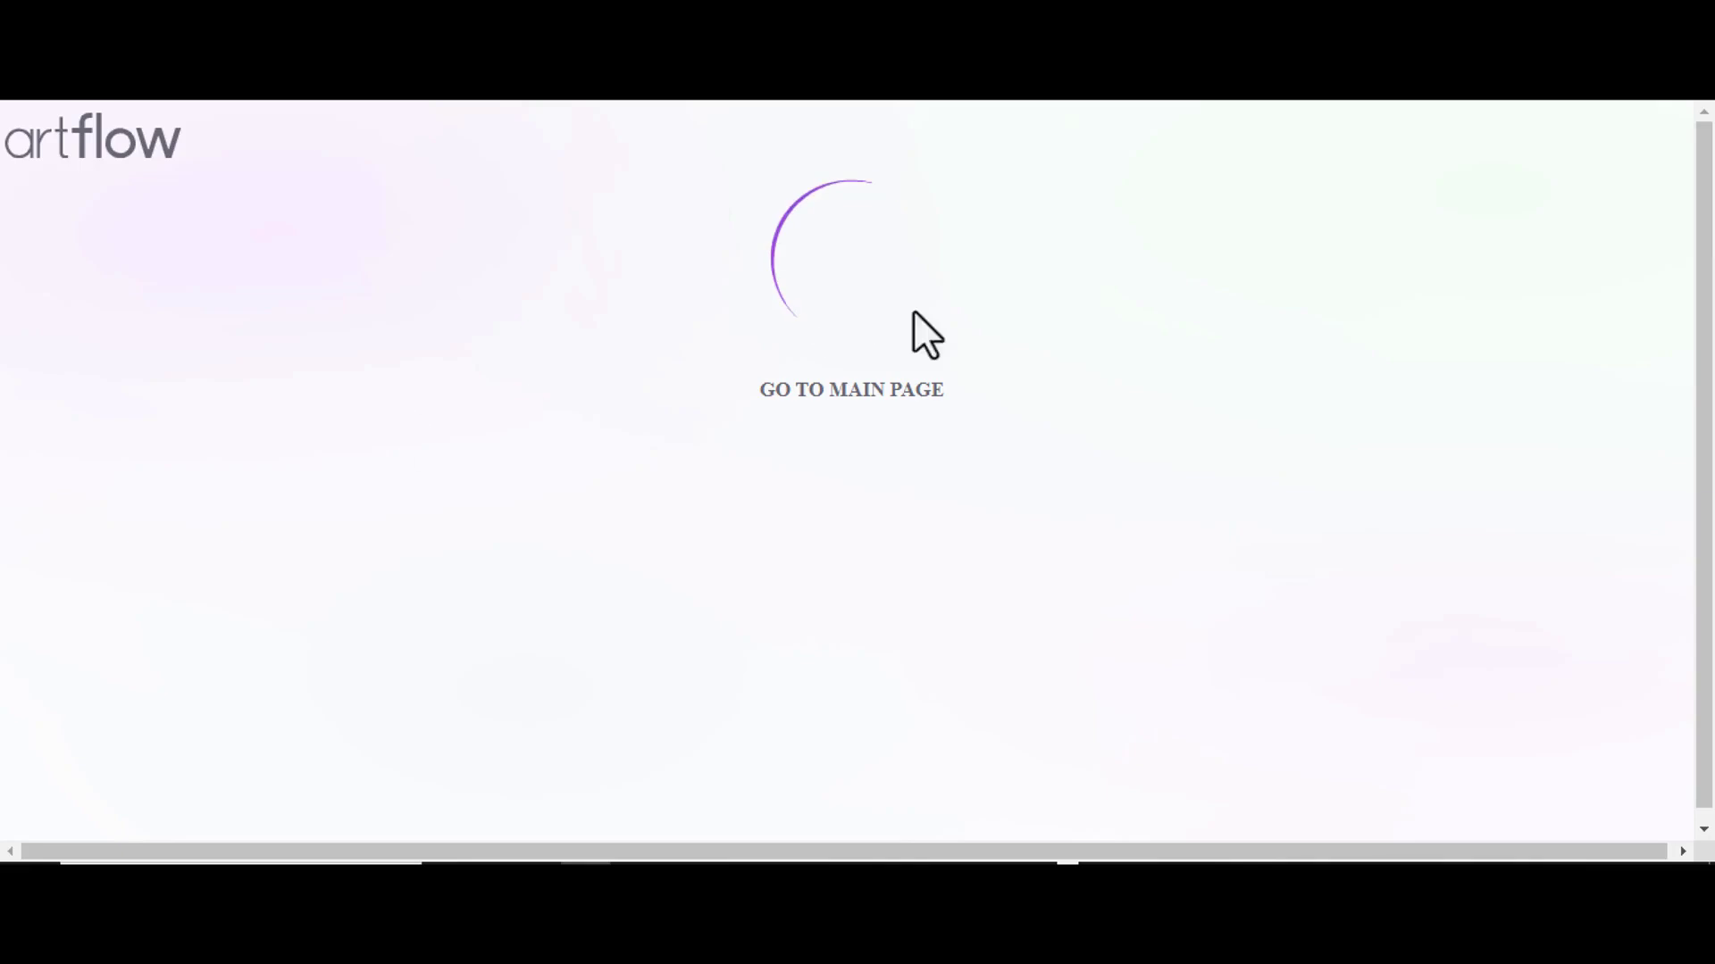
pyautogui.scroll(-1, 954, 295)
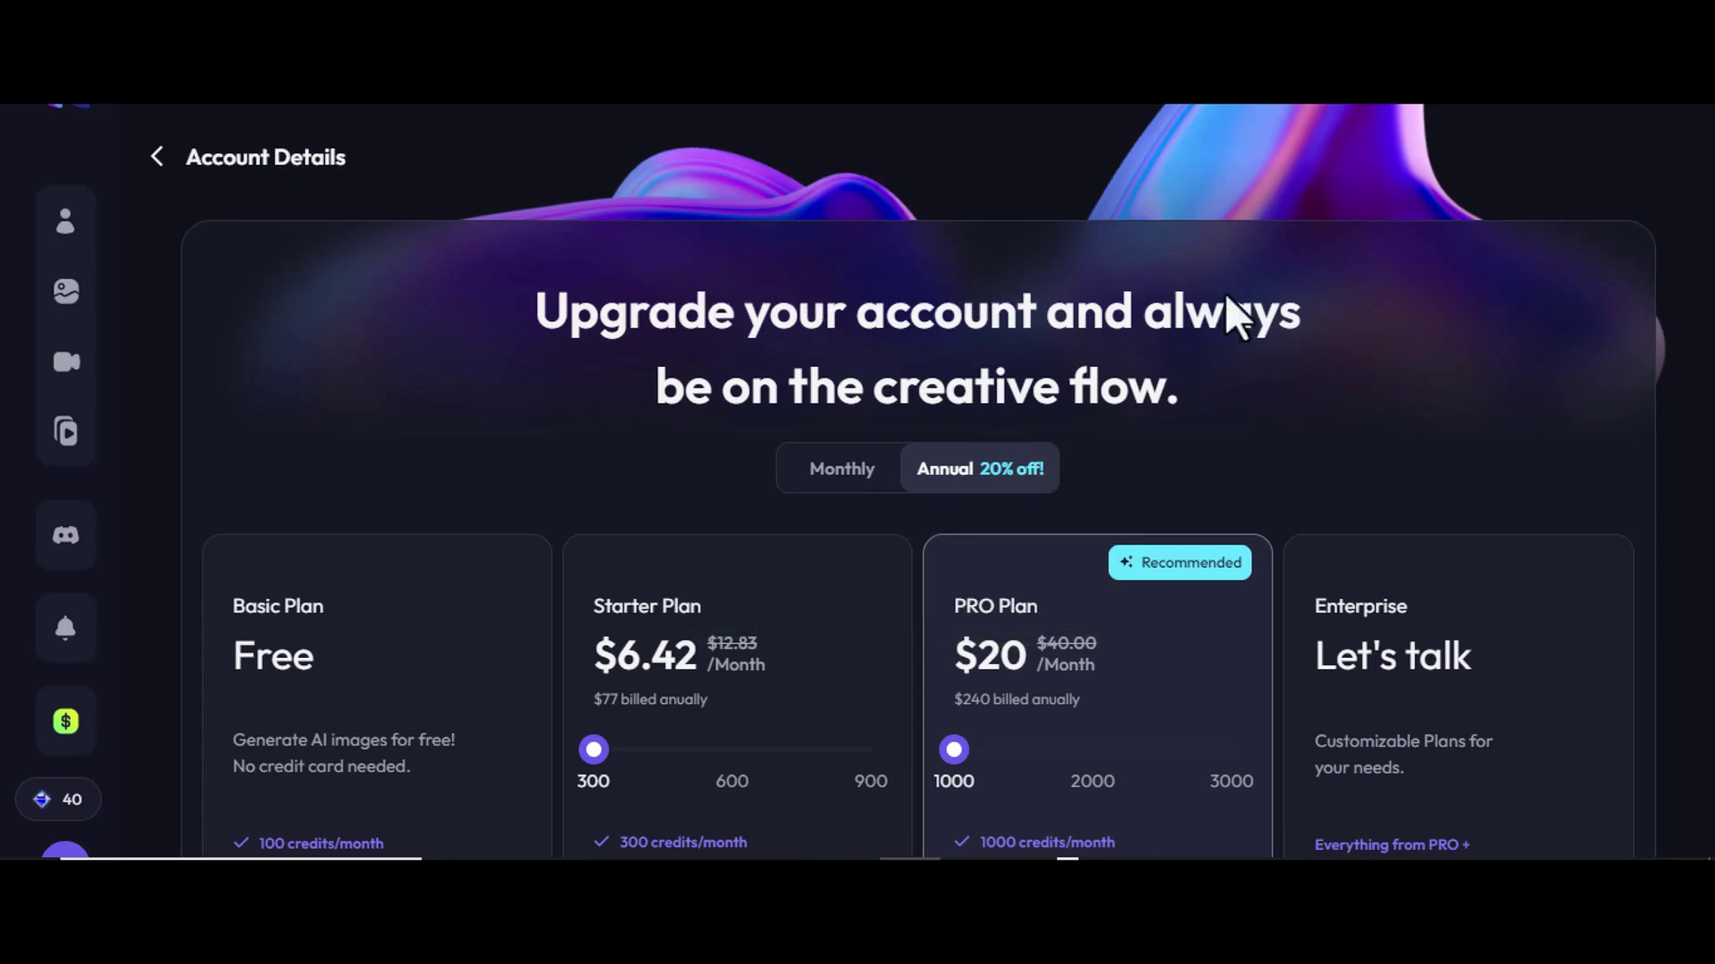
pyautogui.scroll(-3, 1228, 299)
pyautogui.scroll(1, 917, 482)
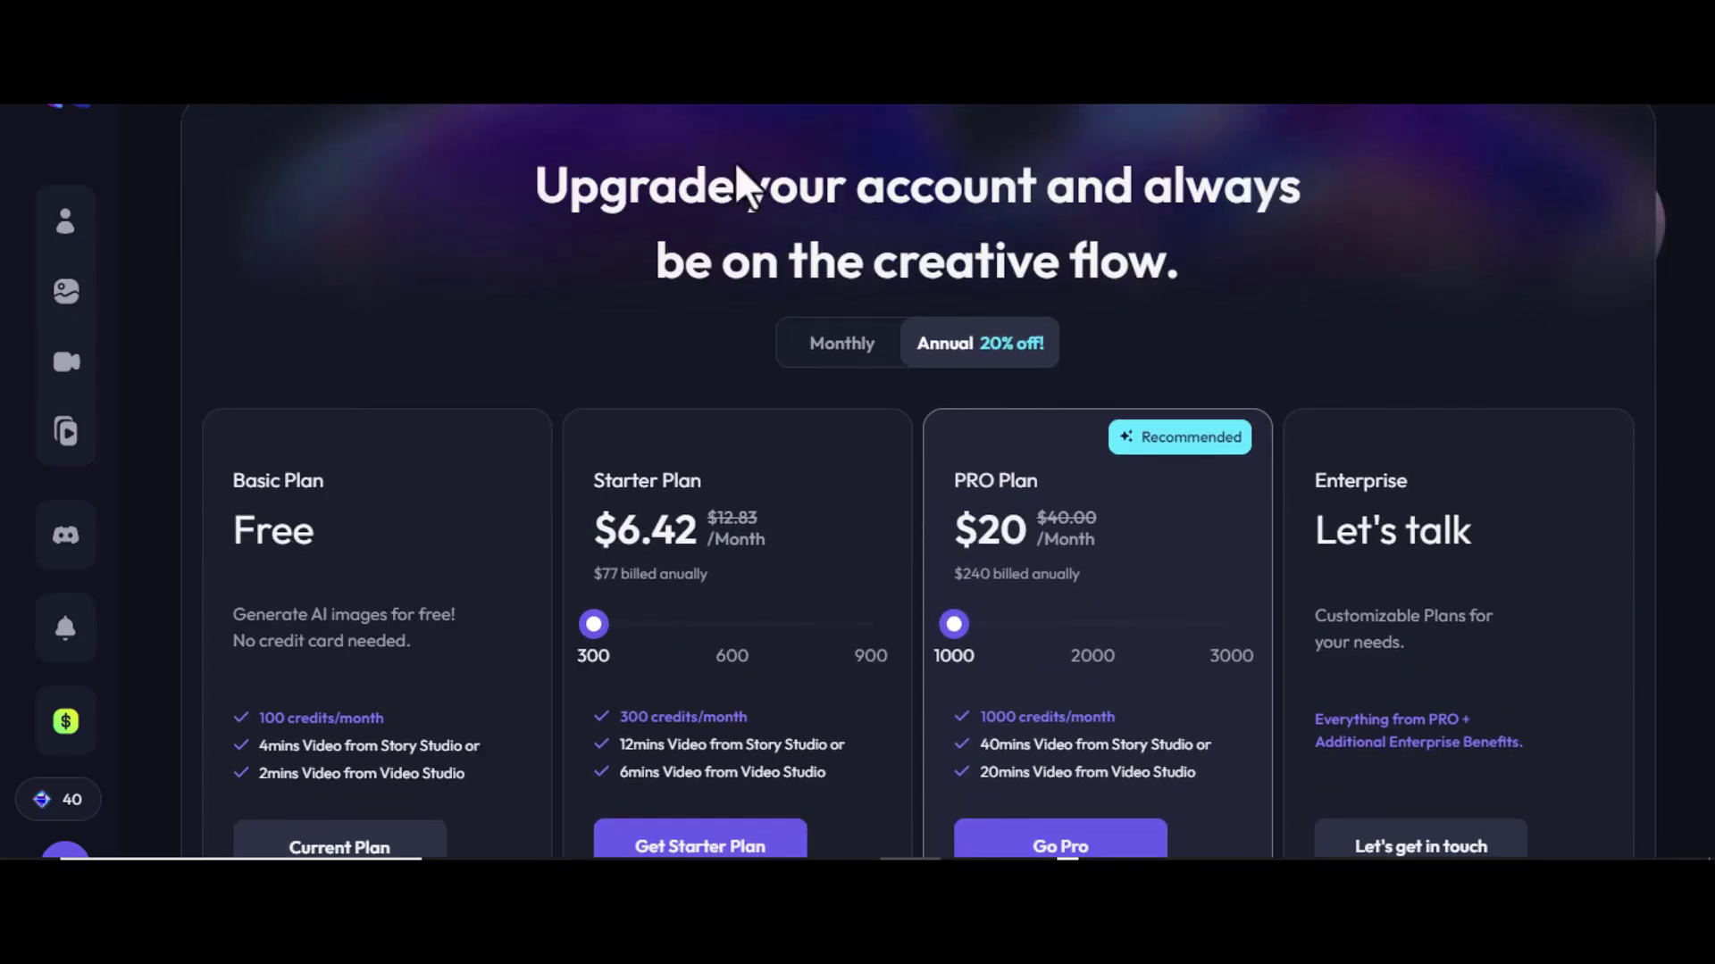
pyautogui.scroll(-1, 738, 178)
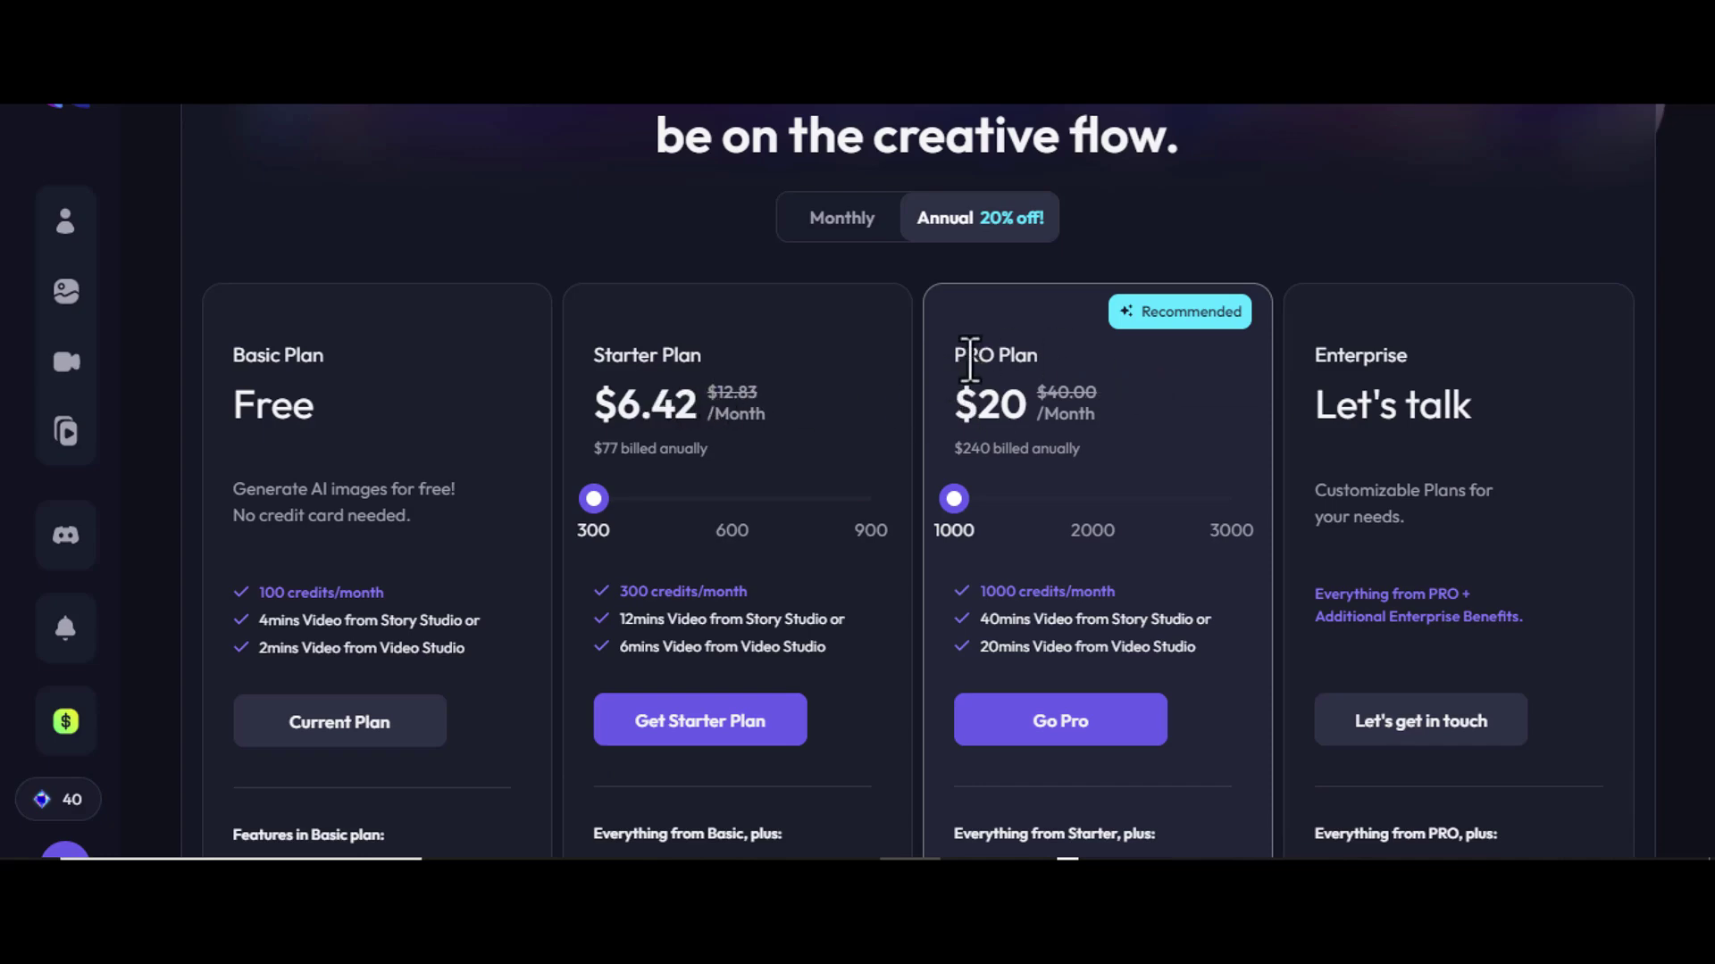
pyautogui.scroll(-3, 701, 447)
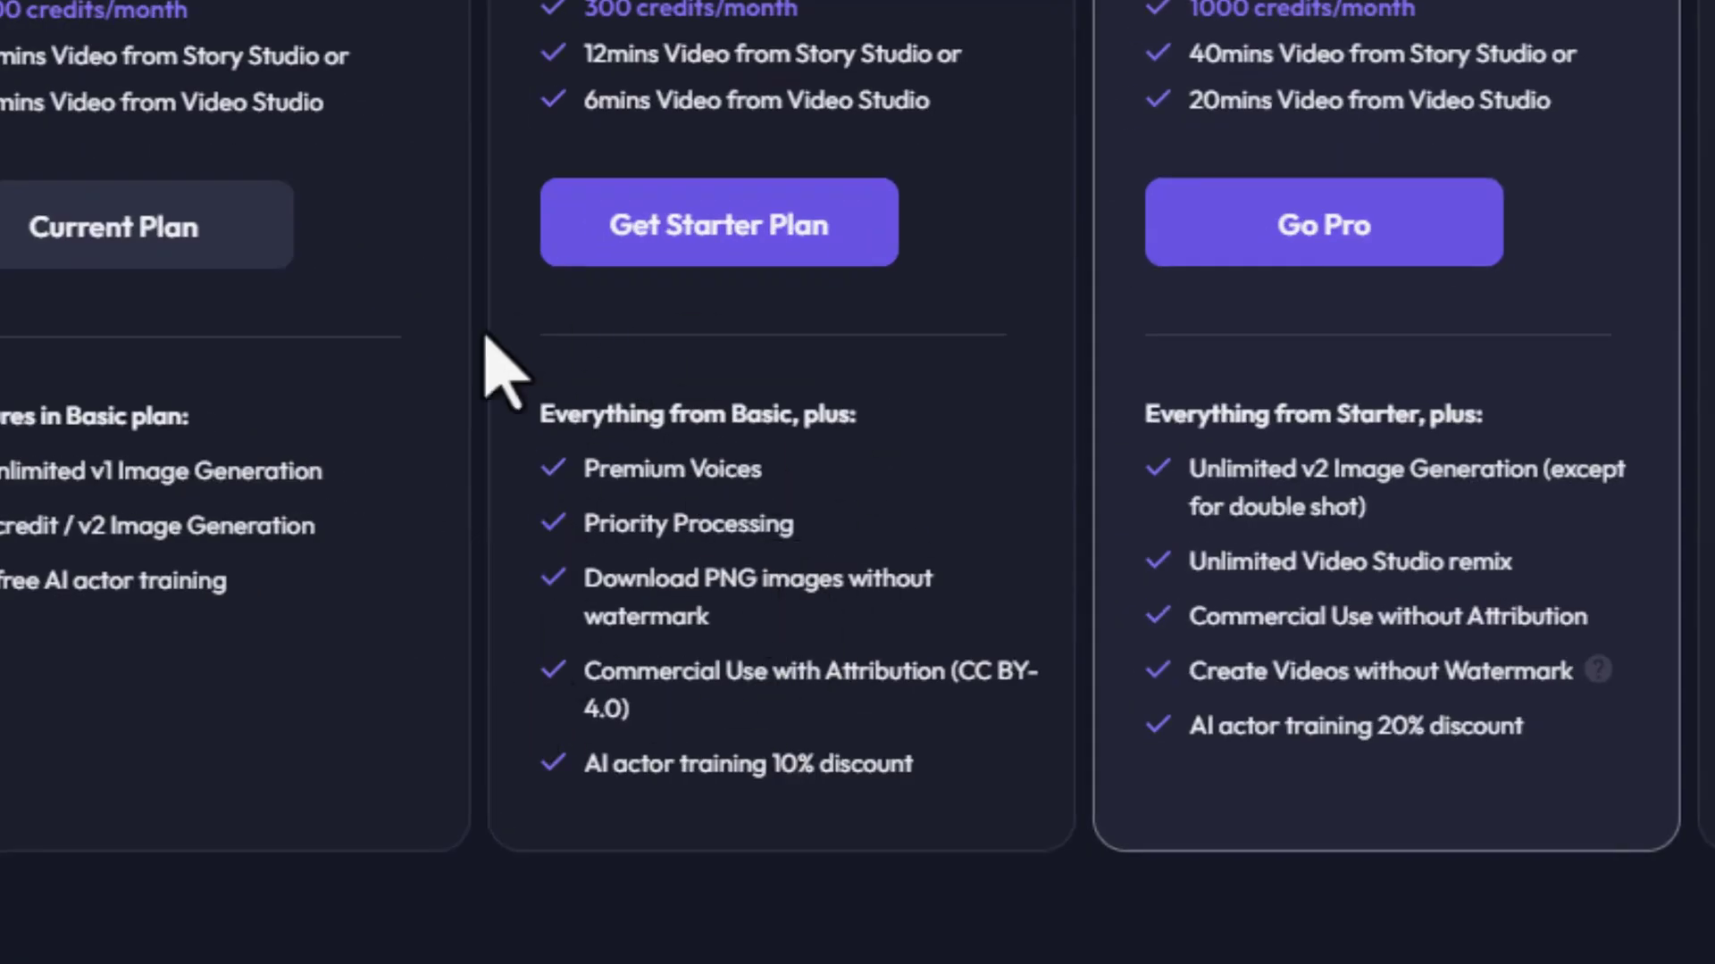
pyautogui.scroll(2, 737, 686)
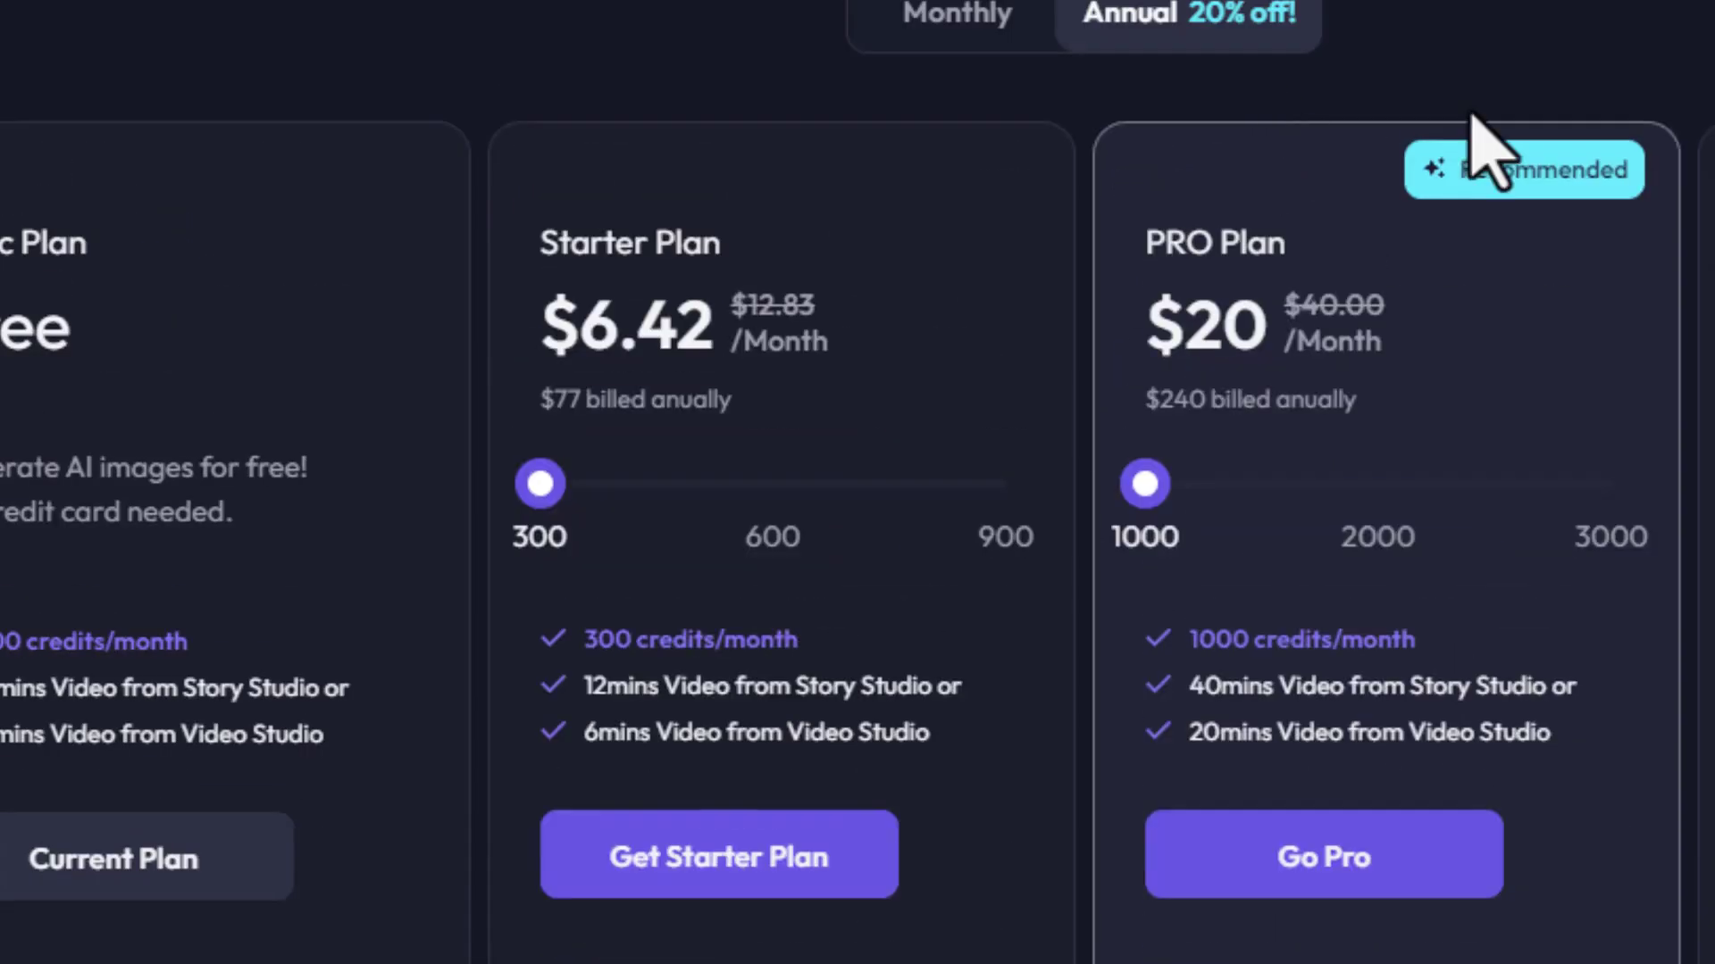